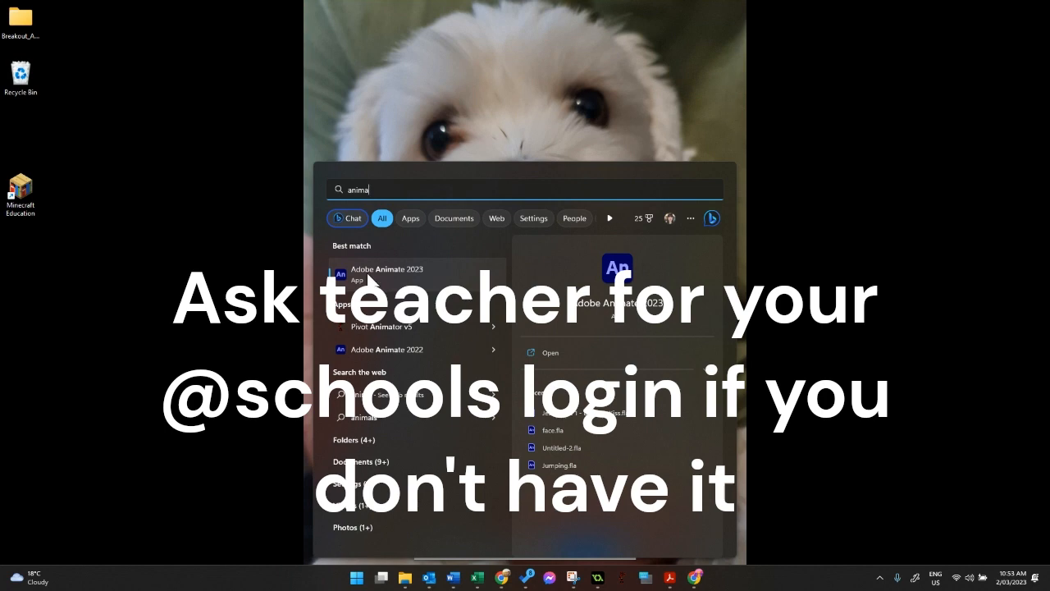
Step: Launch Adobe Animate 2023, skip the tutorial suggestions and create a new Full HD document
left_click(375, 279)
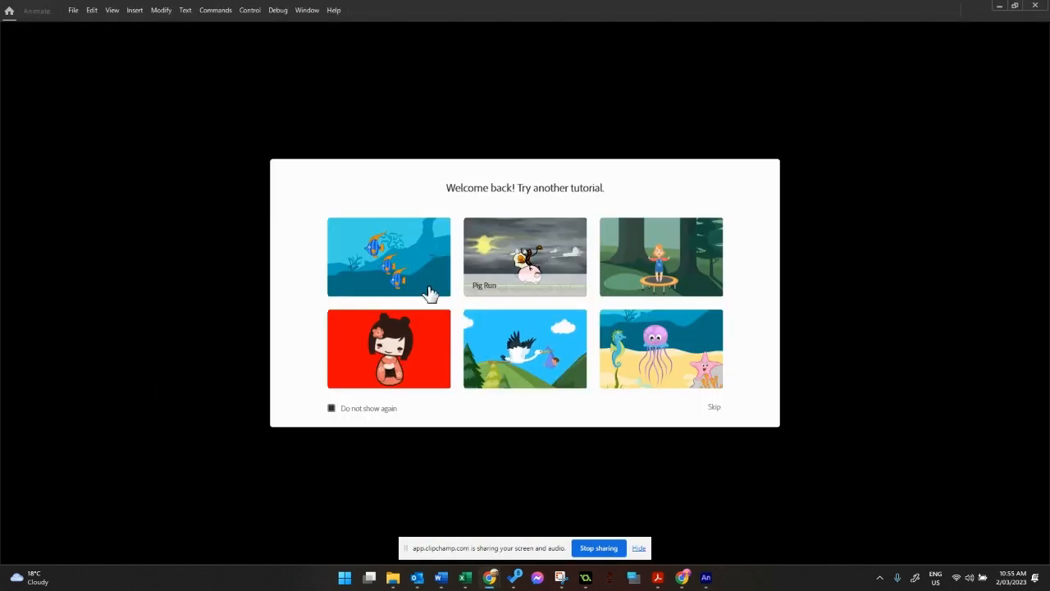
left_click(713, 407)
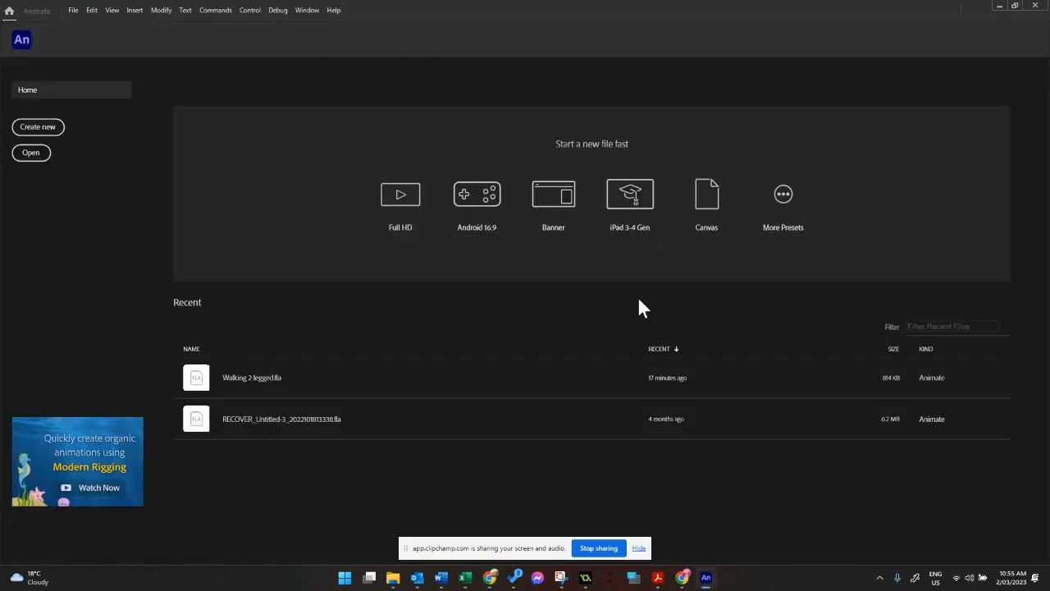
left_click(383, 213)
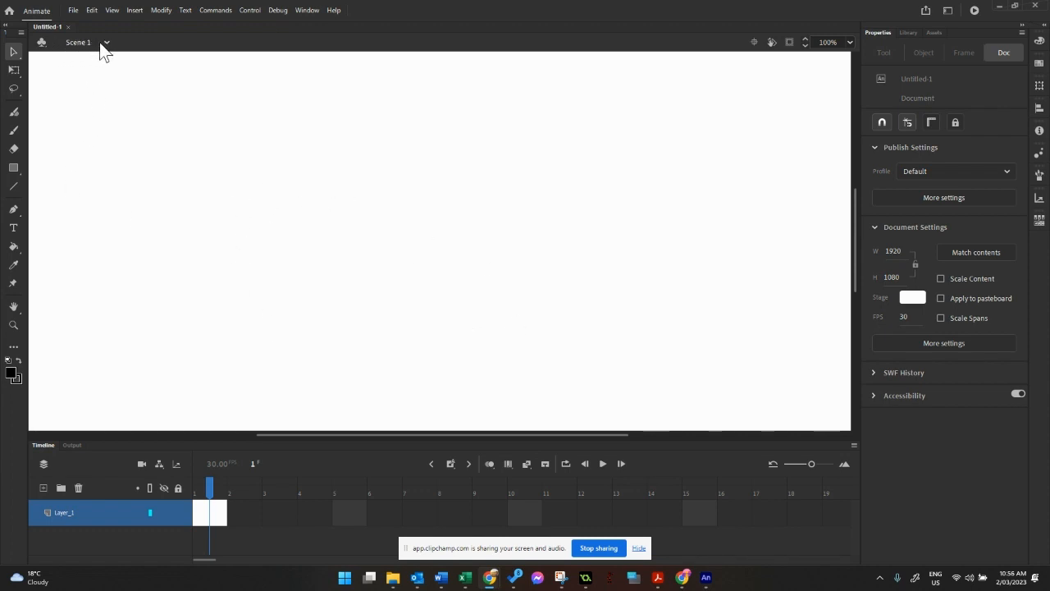
Step: Rename the document's first layer, Layer_1, as Stencil
left_click(850, 42)
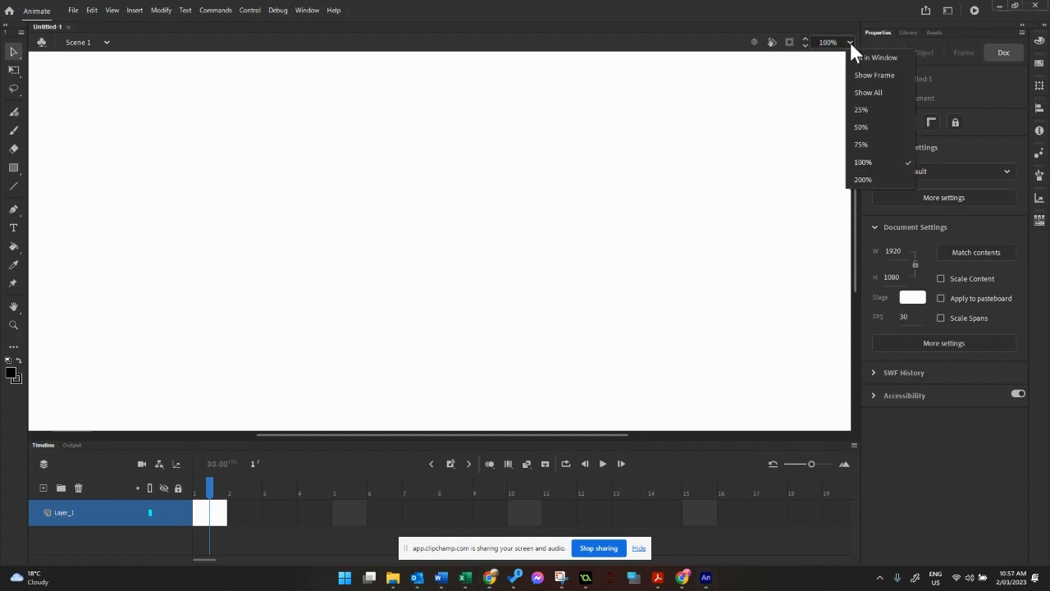
left_click(860, 93)
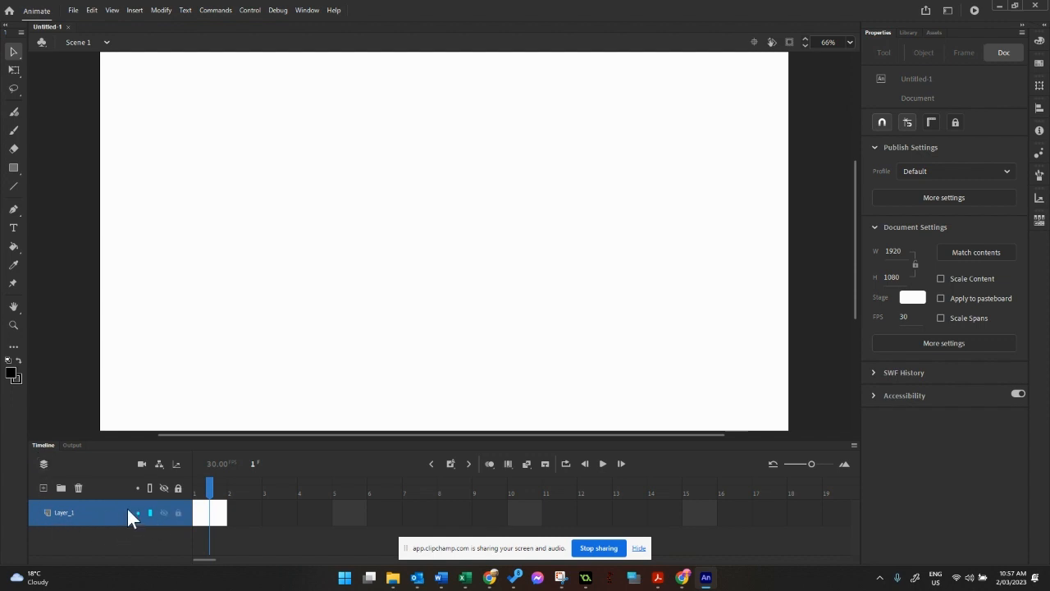
double_click(64, 514)
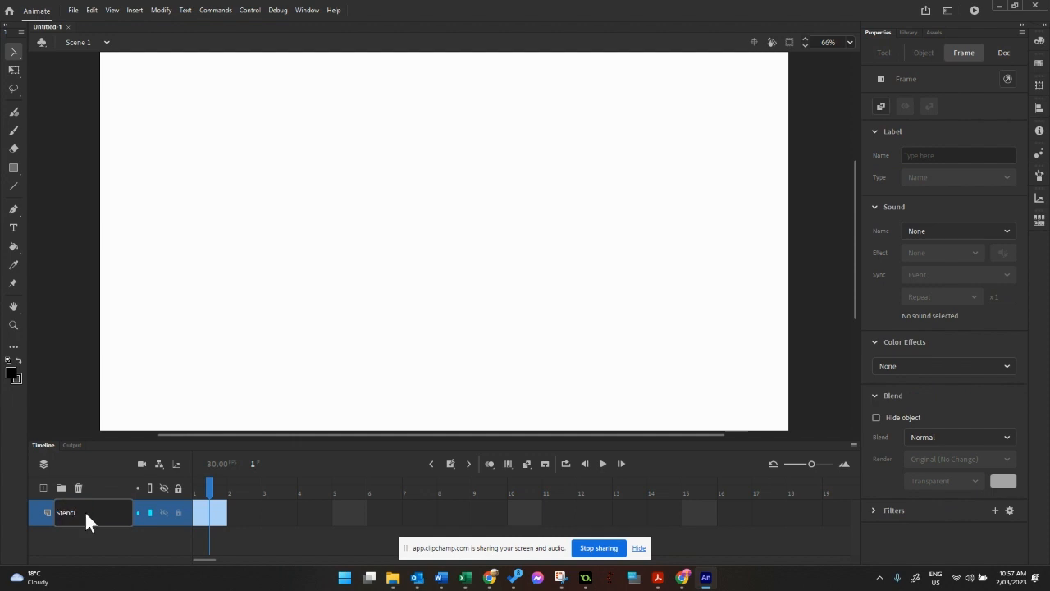
left_click(108, 536)
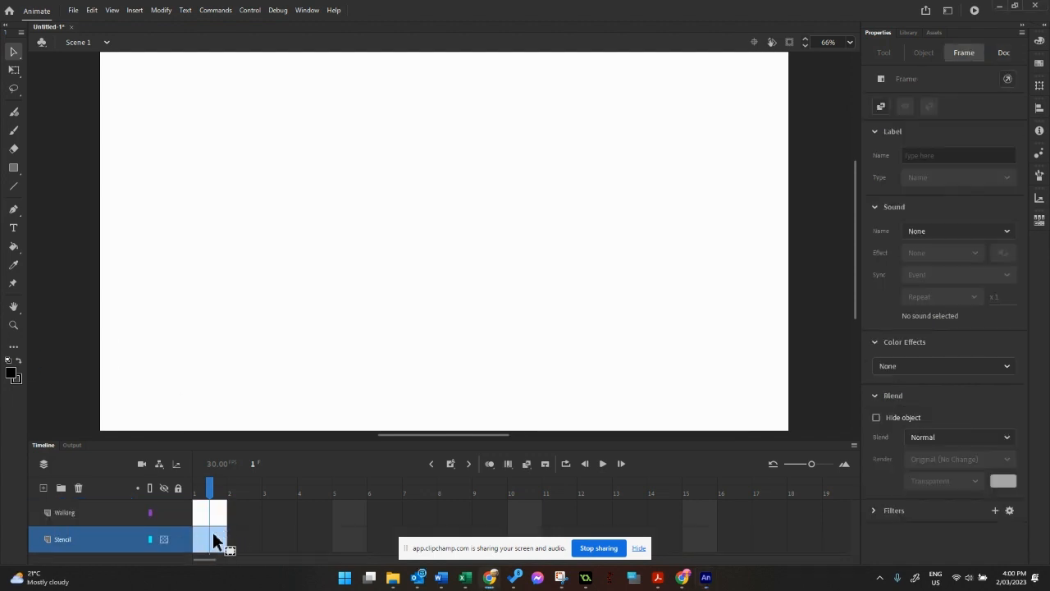
Step: Switch to the Chrome browser and download the poses to trace from the Compass class page
left_click(639, 547)
left_click(682, 577)
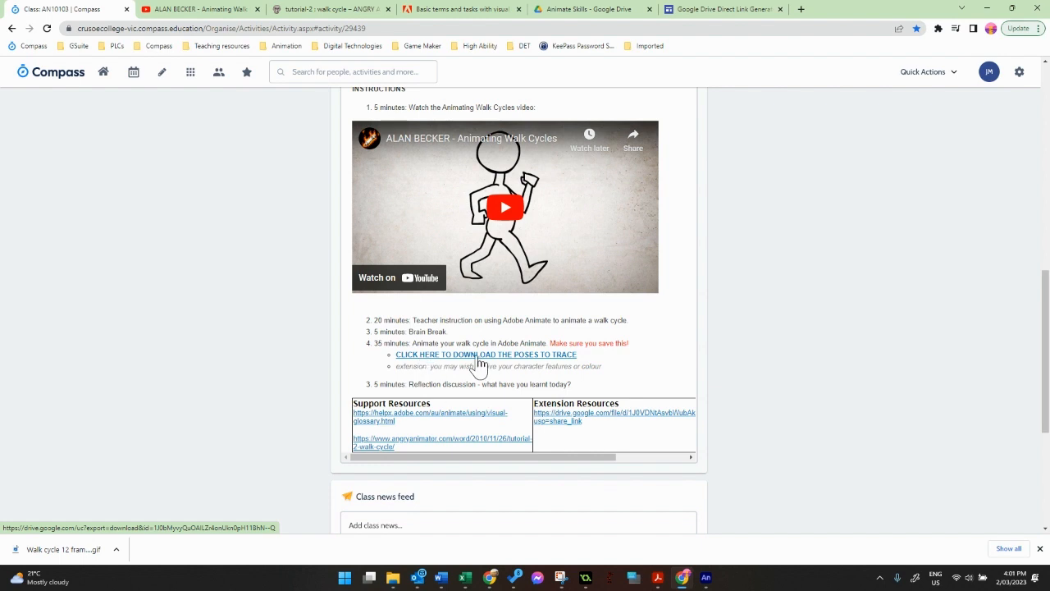
left_click(479, 356)
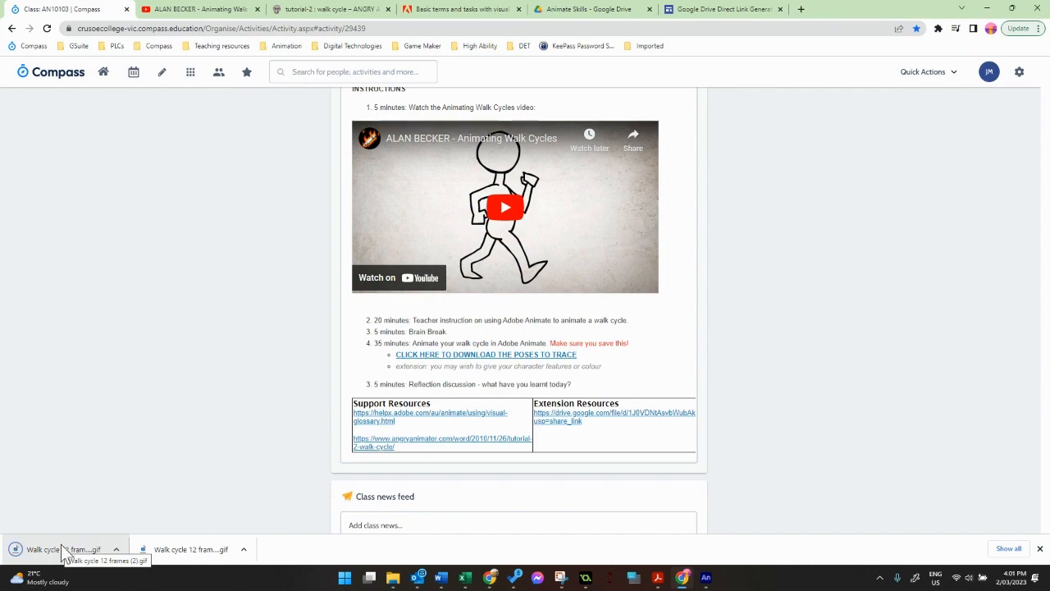
Step: Switch back to Animate and import Walk cycle 12 frames (2).gif from Downloads onto the stage in the Stencil layer
left_click(708, 577)
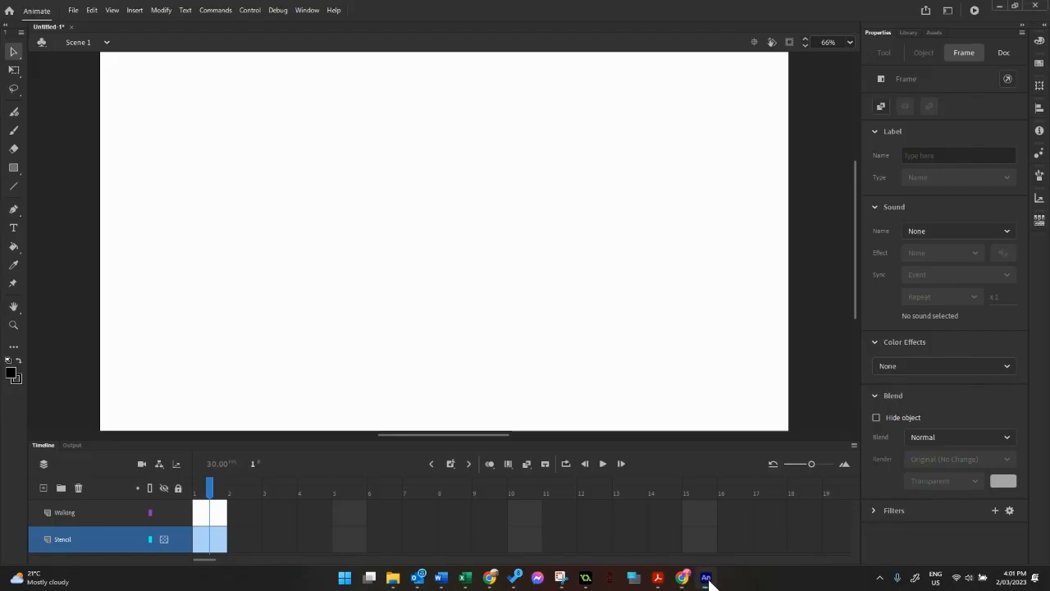
left_click(74, 11)
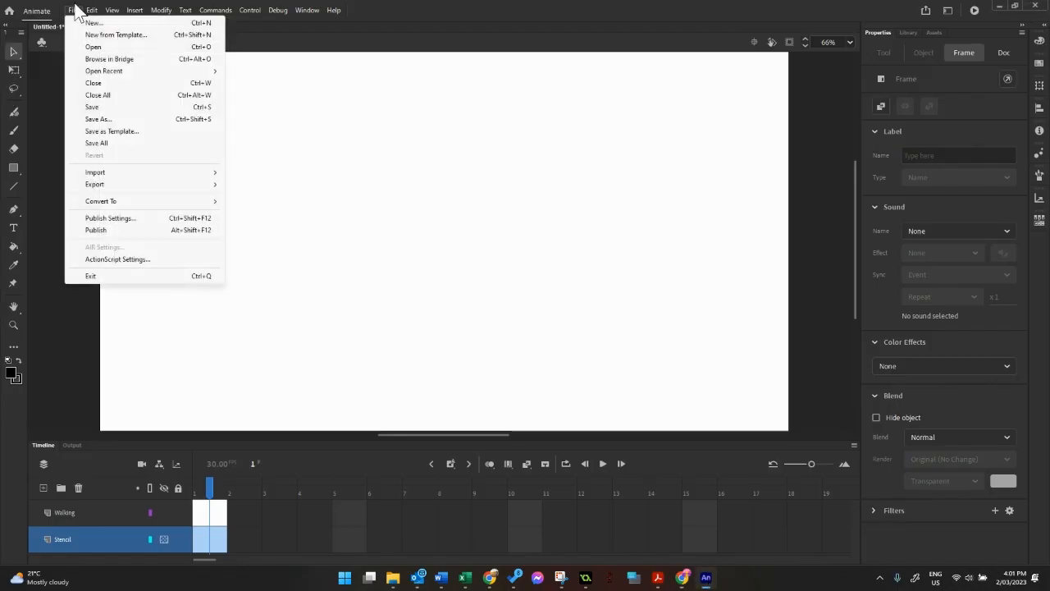
mouse_move(112, 171)
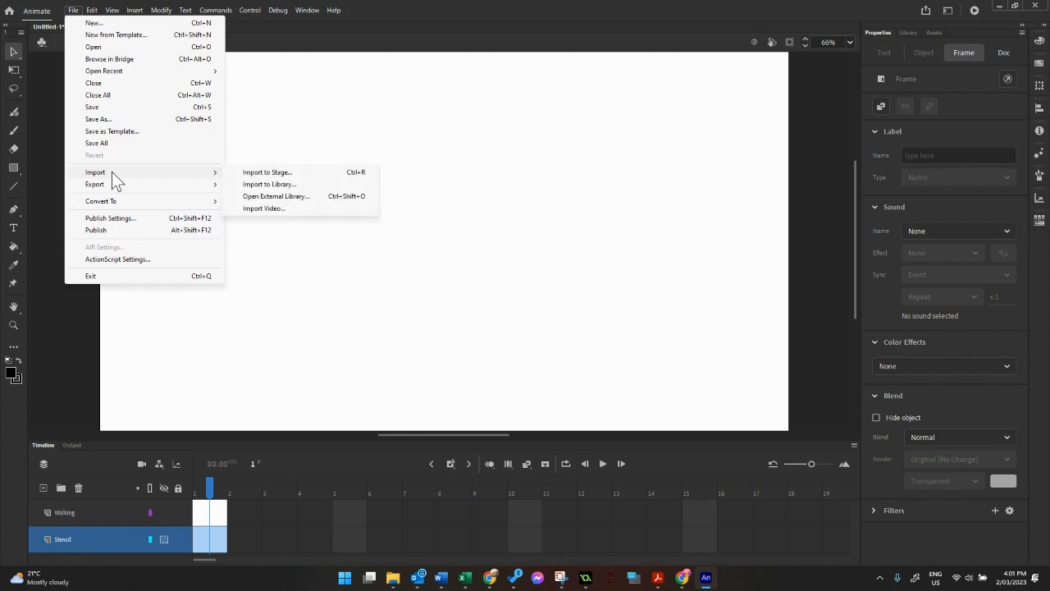
left_click(271, 173)
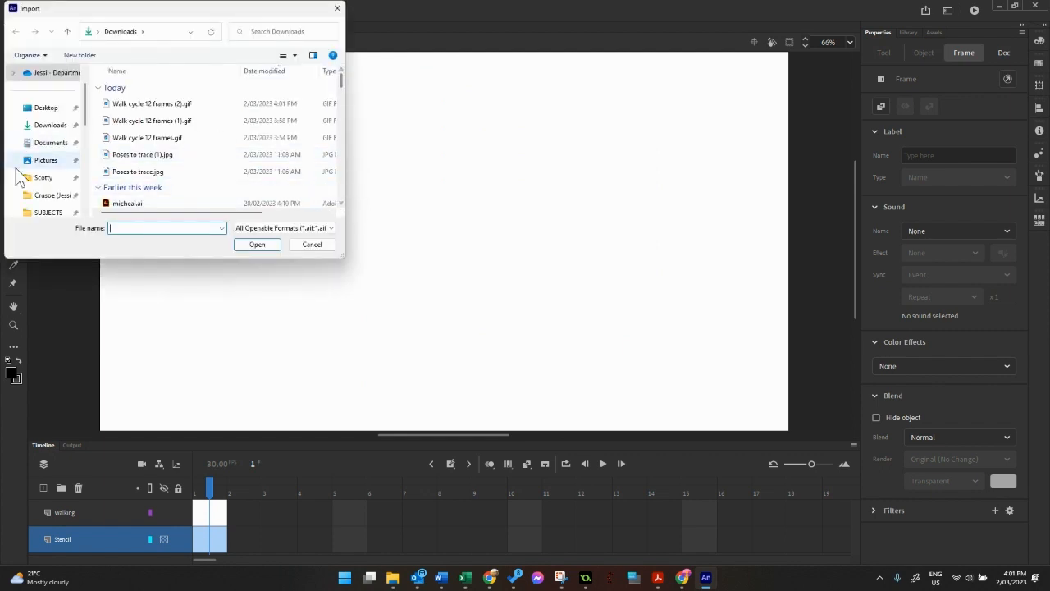
left_click(44, 127)
left_click(143, 104)
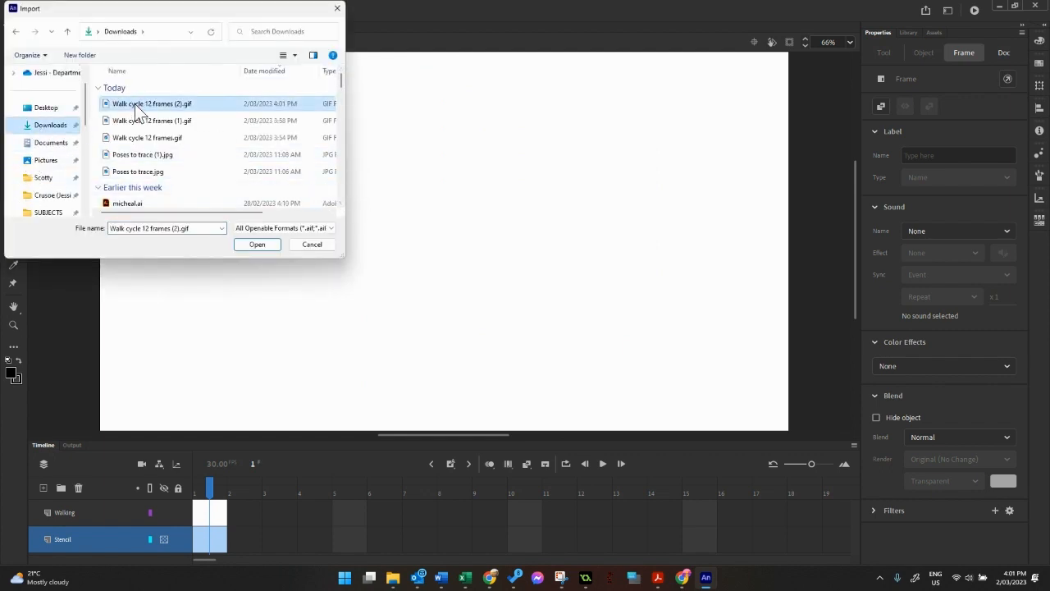
left_click(257, 245)
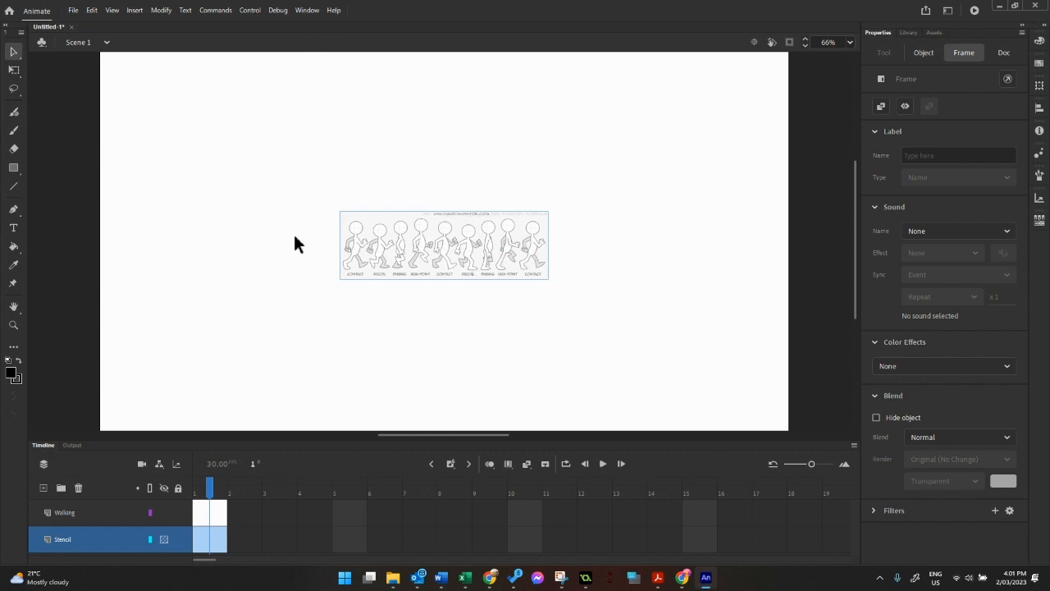
Step: Set the Stencil layer's visibility to Visible in its layer properties
right_click(112, 540)
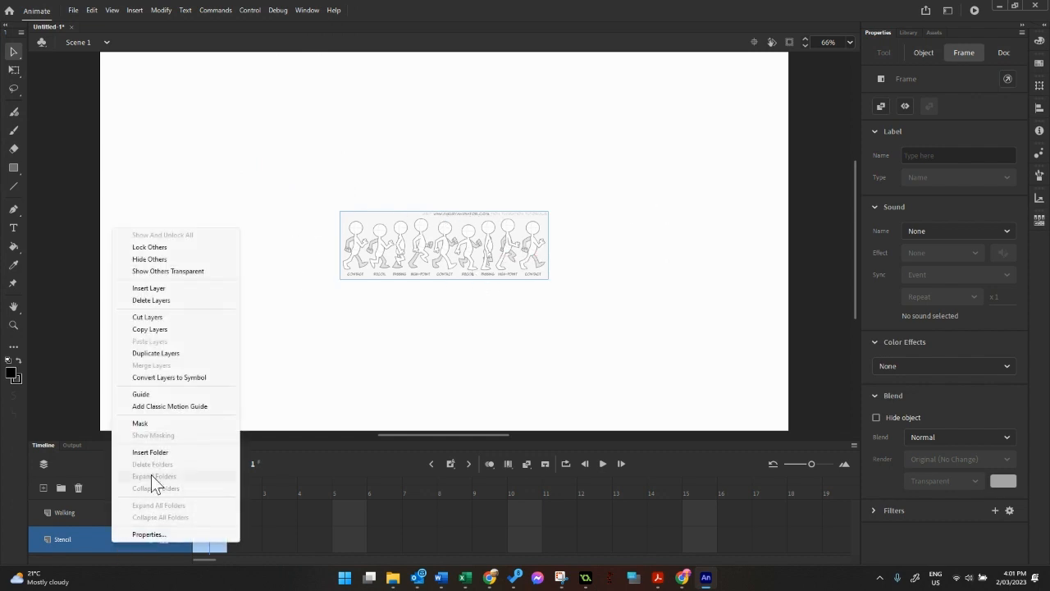
left_click(148, 534)
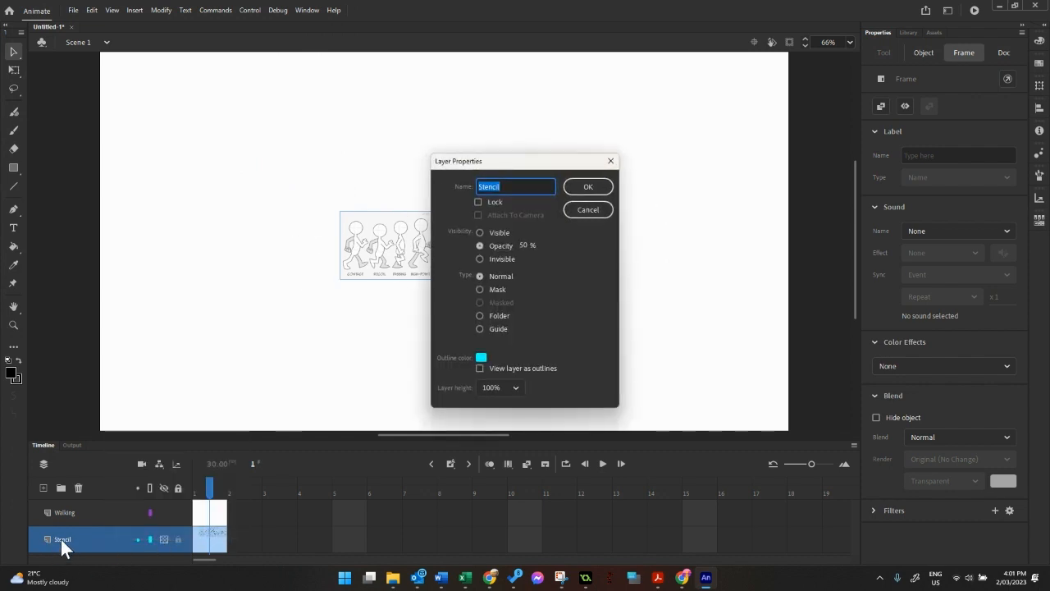
left_click(481, 232)
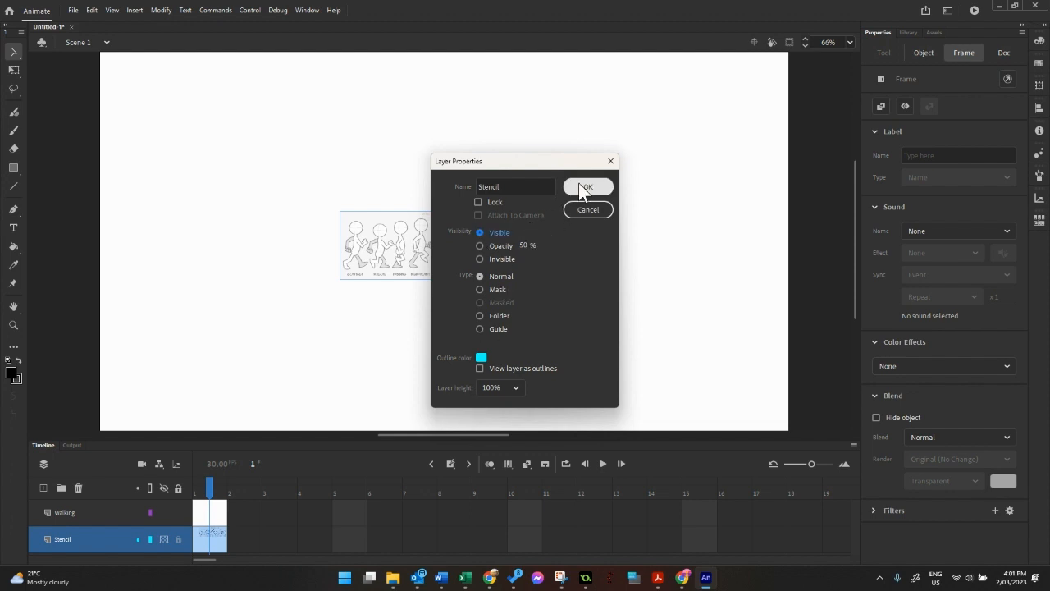
left_click(585, 187)
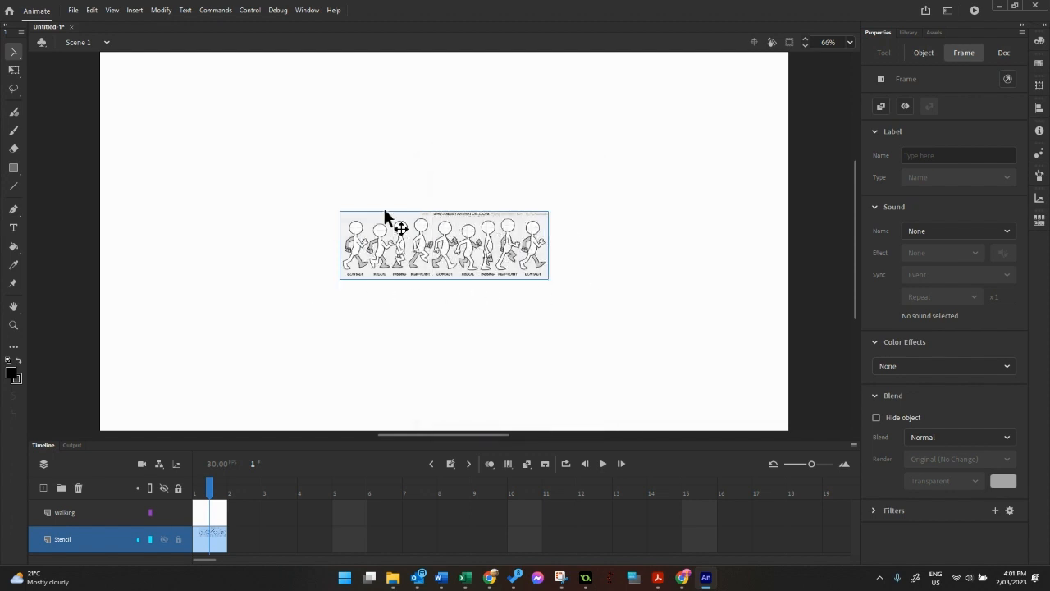
Step: Set the Stencil layer's visibility to Opacity at 50% in its layer properties
right_click(141, 543)
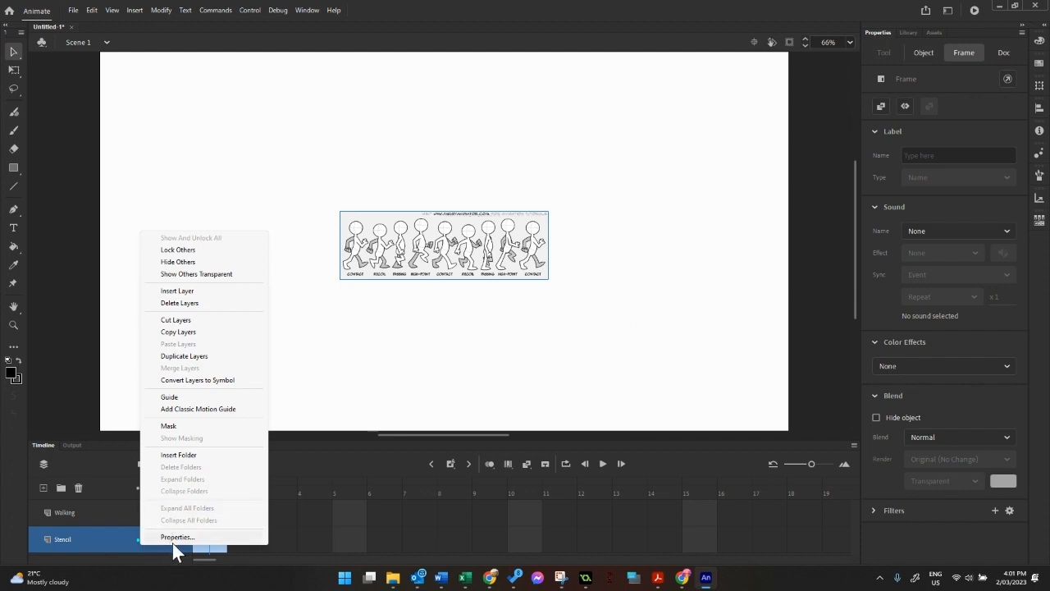
left_click(176, 537)
left_click(489, 244)
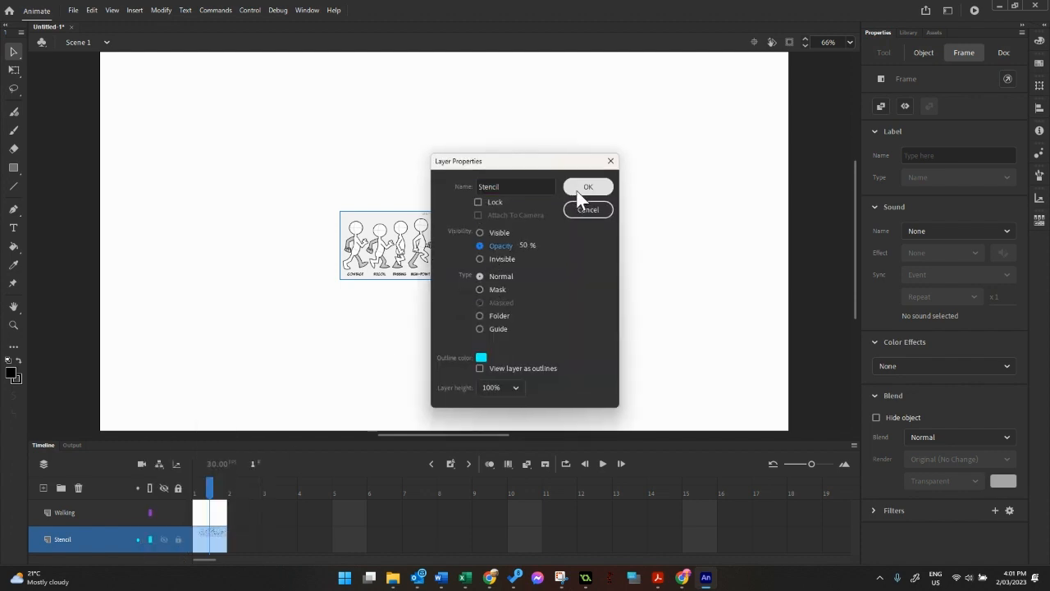
left_click(579, 194)
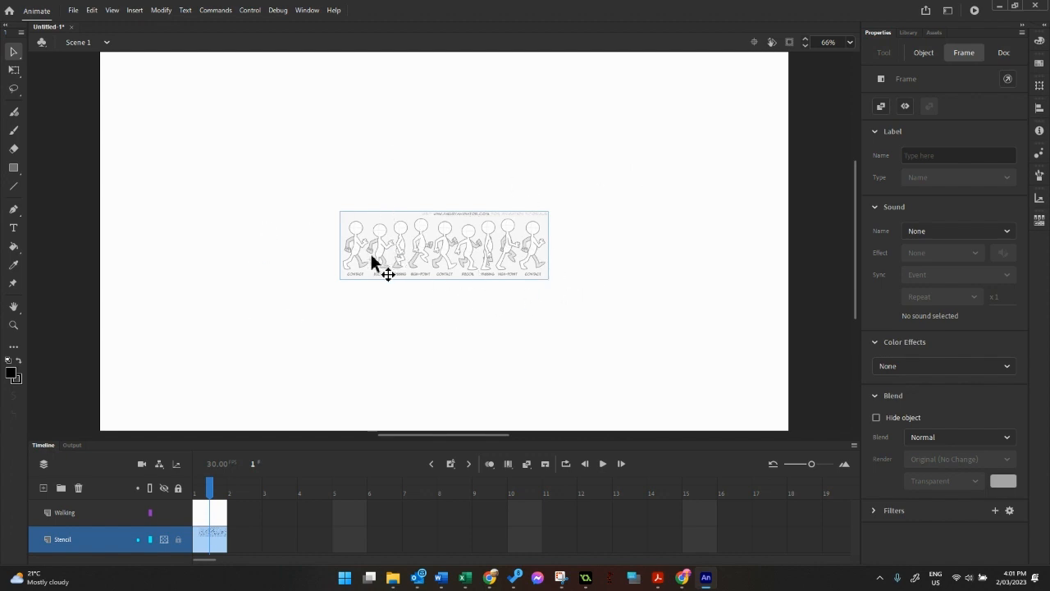
Step: Enlarge the walk cycle image to about 2472 × 810 px, with its first Contact pose near mid-stage, and lock the Stencil layer
left_click(14, 70)
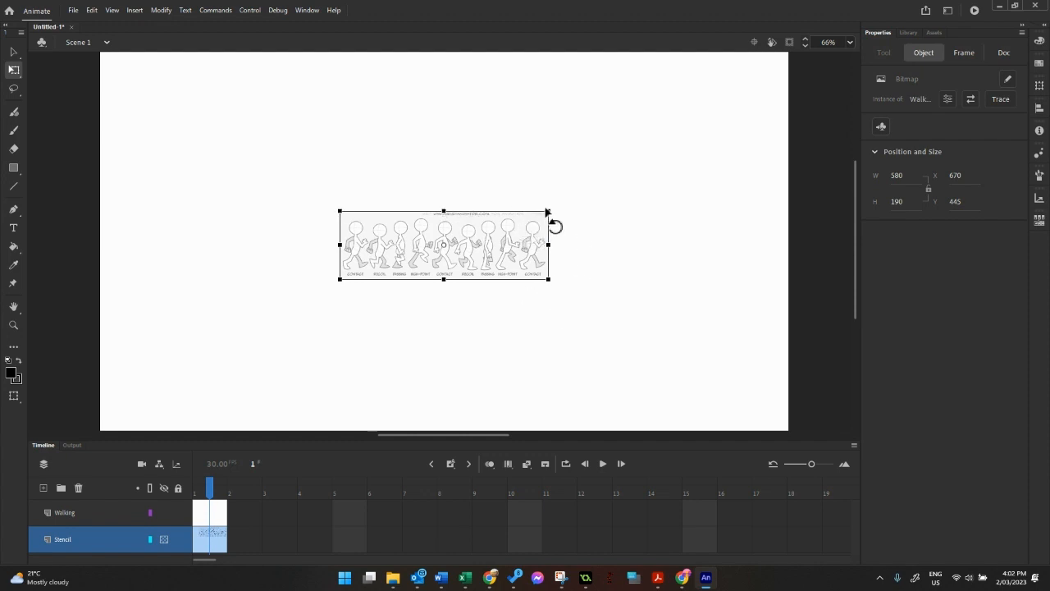
left_click_drag(547, 210, 800, 93)
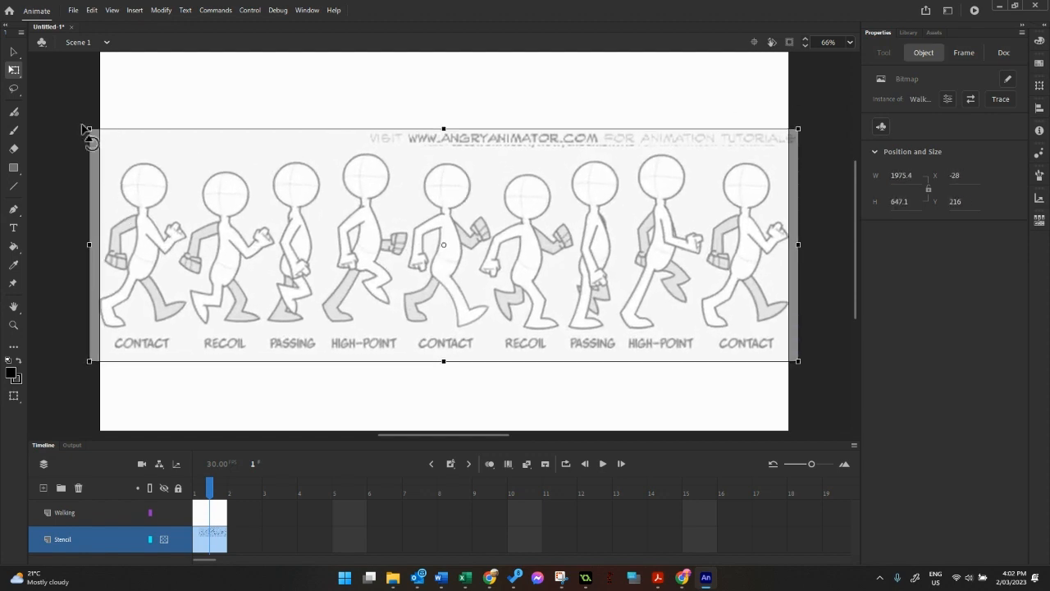
left_click_drag(81, 124, 5, 101)
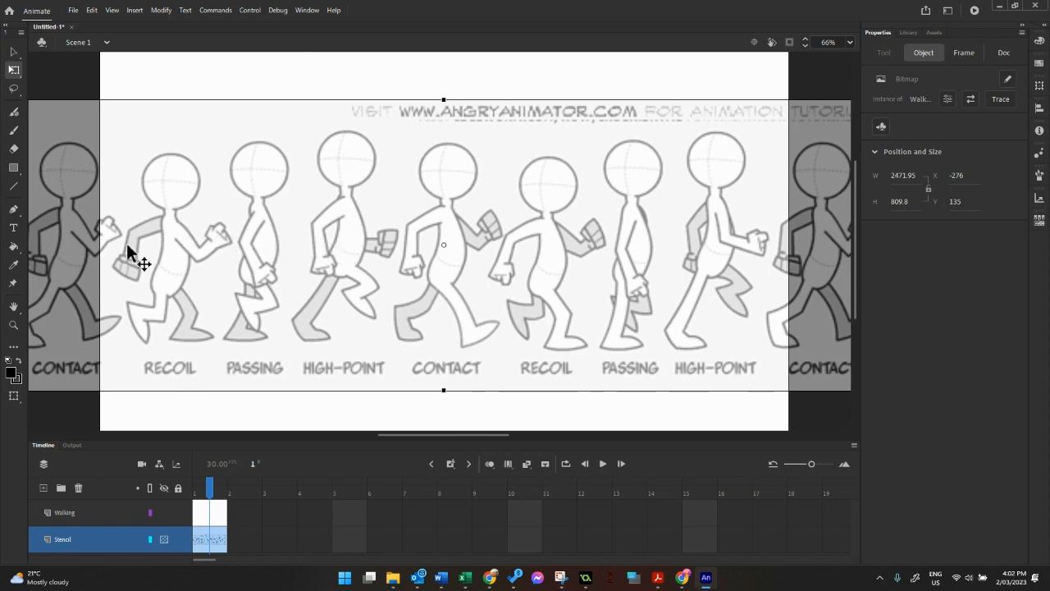
left_click_drag(141, 238, 503, 235)
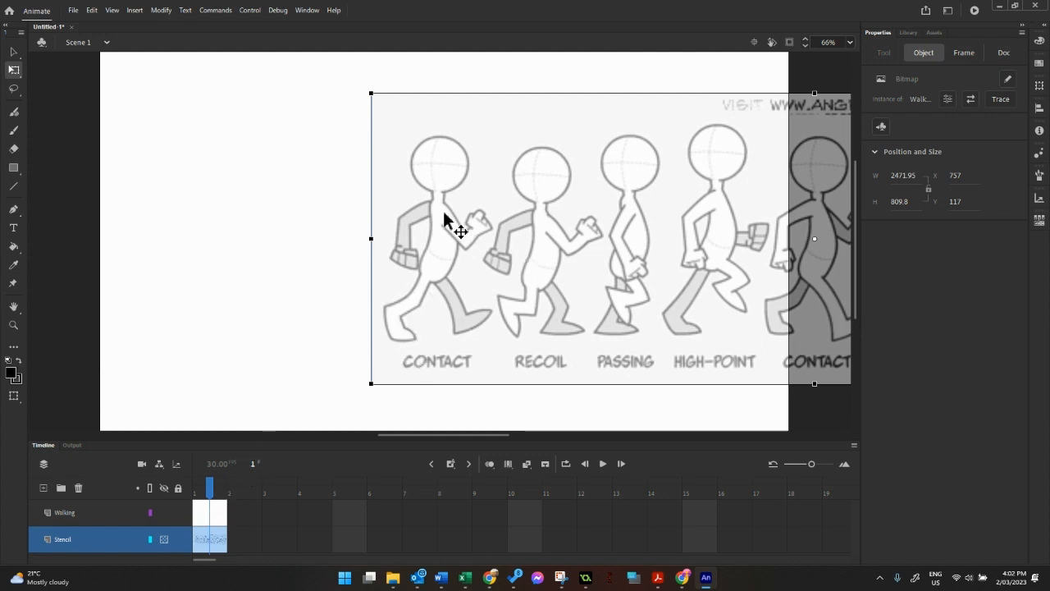
left_click(178, 539)
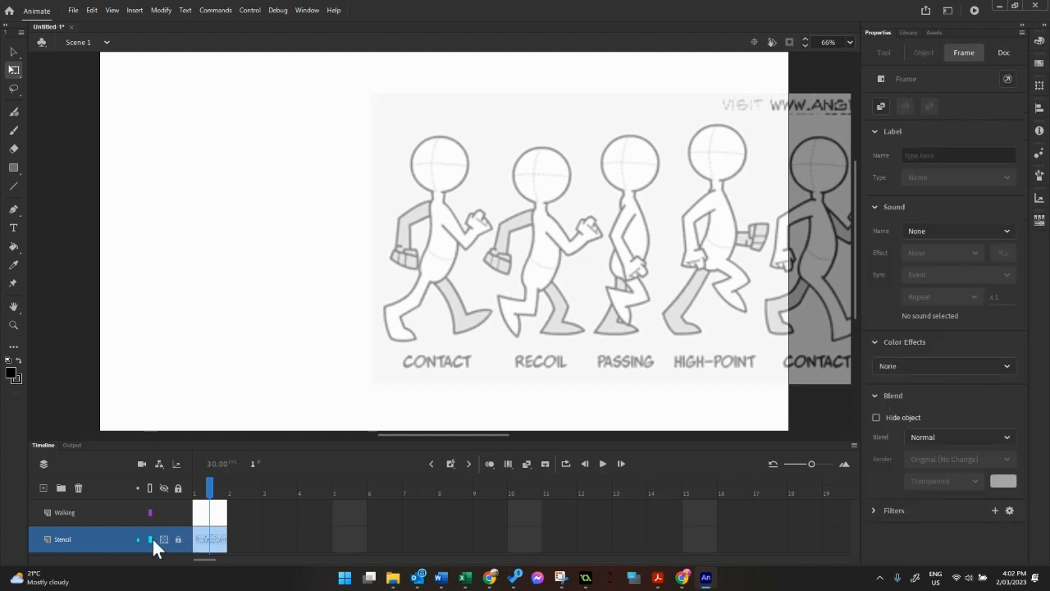
Step: On frame 1 of the Walking layer, trace the first Contact pose's head, torso and near arm in black with the Classic Brush
left_click(218, 519)
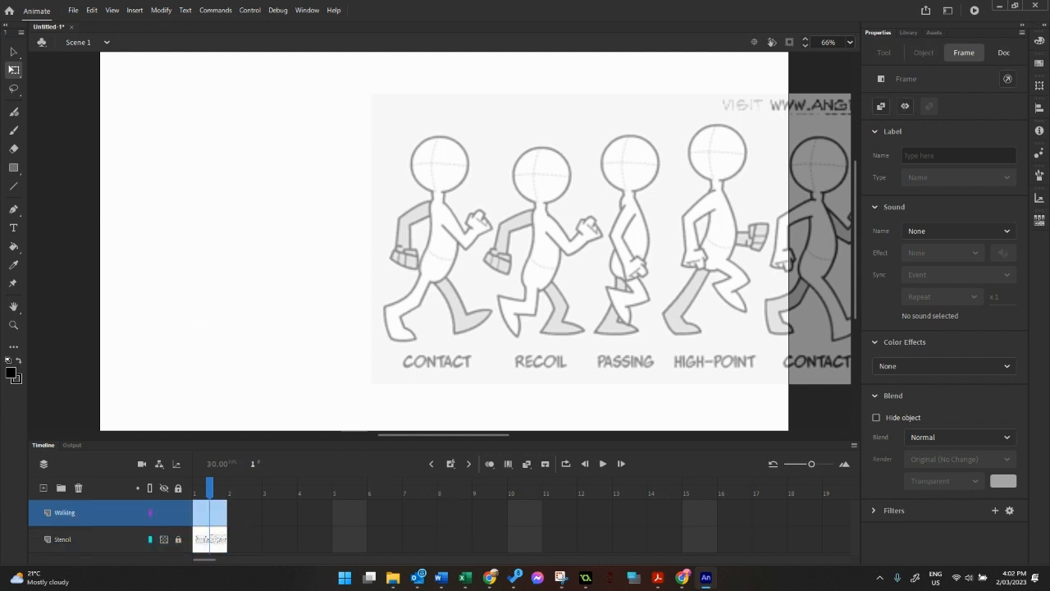
left_click(14, 131)
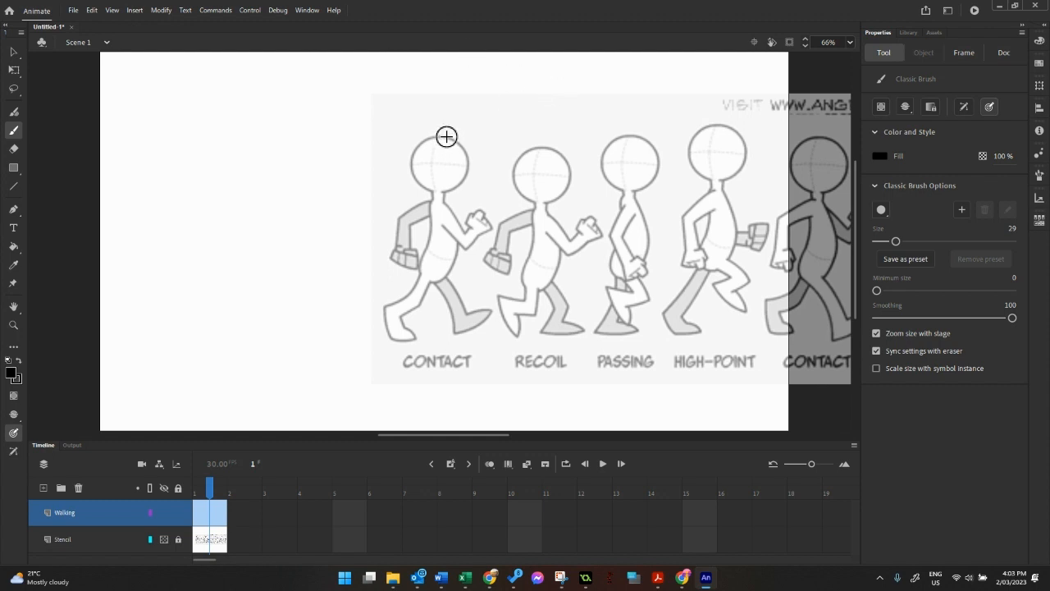
left_click_drag(446, 137, 412, 153)
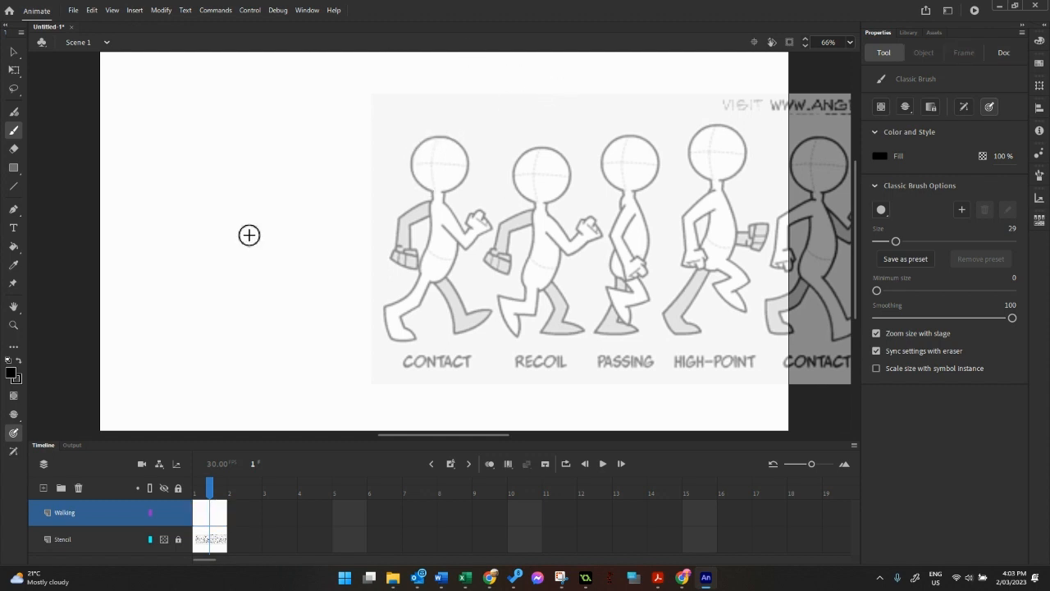
mouse_move(444, 192)
left_mouse_down()
mouse_move(485, 221)
mouse_move(471, 245)
left_mouse_up()
left_click_drag(430, 195, 419, 277)
mouse_move(442, 225)
left_mouse_down()
mouse_move(459, 246)
mouse_move(400, 318)
left_mouse_up()
left_click_drag(400, 318, 390, 337)
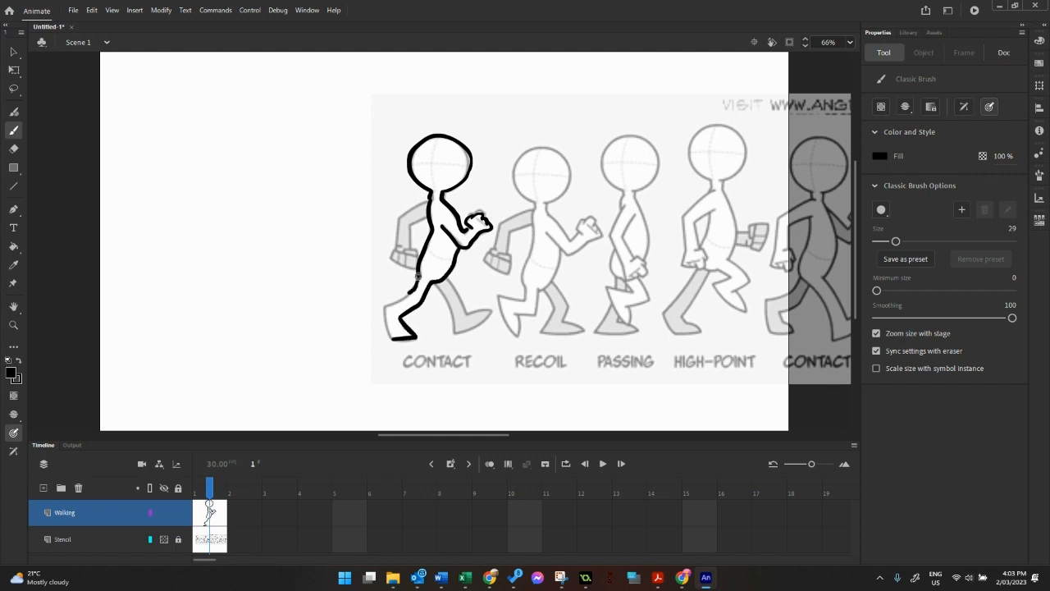
Step: Finish the near leg's outline on the first Contact pose and trace its far arm, fingers and far leg
left_click_drag(418, 287, 389, 336)
mouse_move(429, 203)
left_mouse_down()
mouse_move(399, 246)
mouse_move(411, 247)
left_mouse_up()
left_click_drag(397, 249, 420, 253)
mouse_move(394, 253)
left_mouse_down()
mouse_move(418, 267)
mouse_move(398, 263)
left_mouse_up()
left_click_drag(408, 252, 406, 264)
left_click_drag(436, 283, 453, 332)
mouse_move(445, 281)
left_mouse_down()
mouse_move(467, 314)
mouse_move(491, 311)
left_mouse_up()
left_click_drag(467, 314, 491, 310)
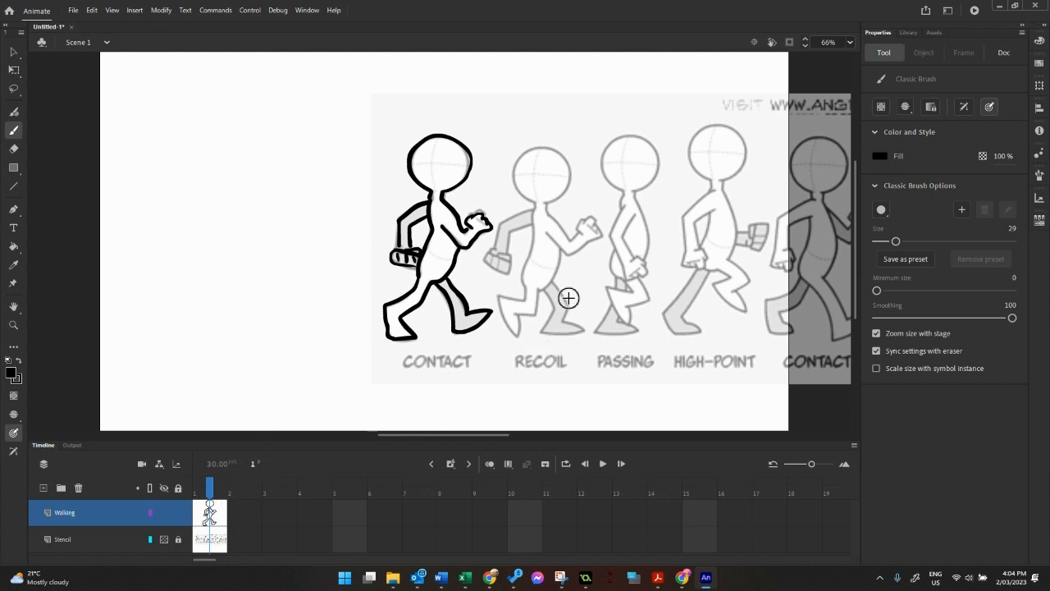
Step: Insert a blank keyframe at frame 2 of the Walking layer
right_click(245, 515)
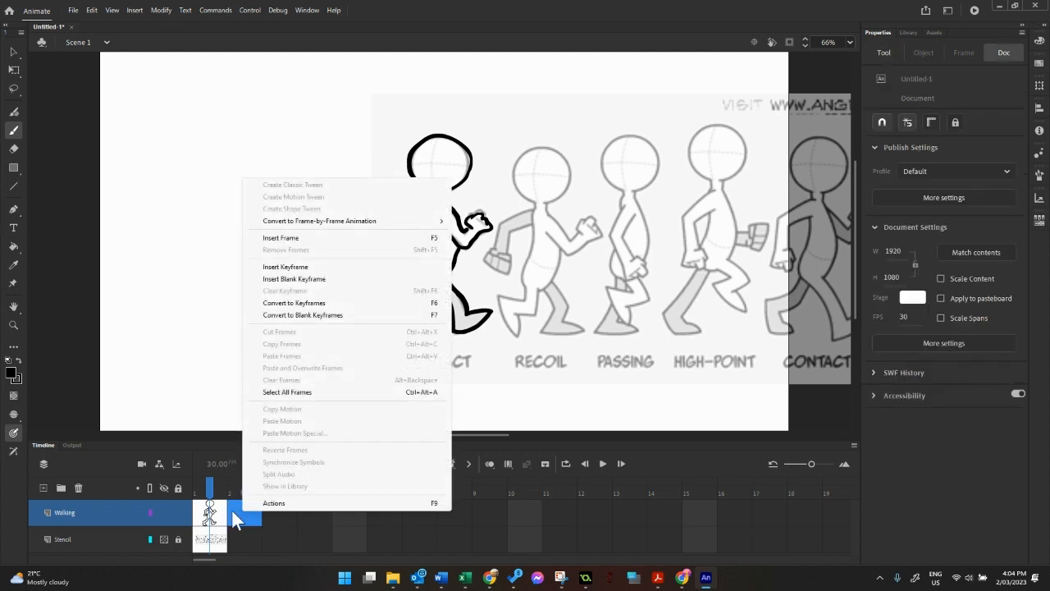
left_click(276, 278)
key("F7")
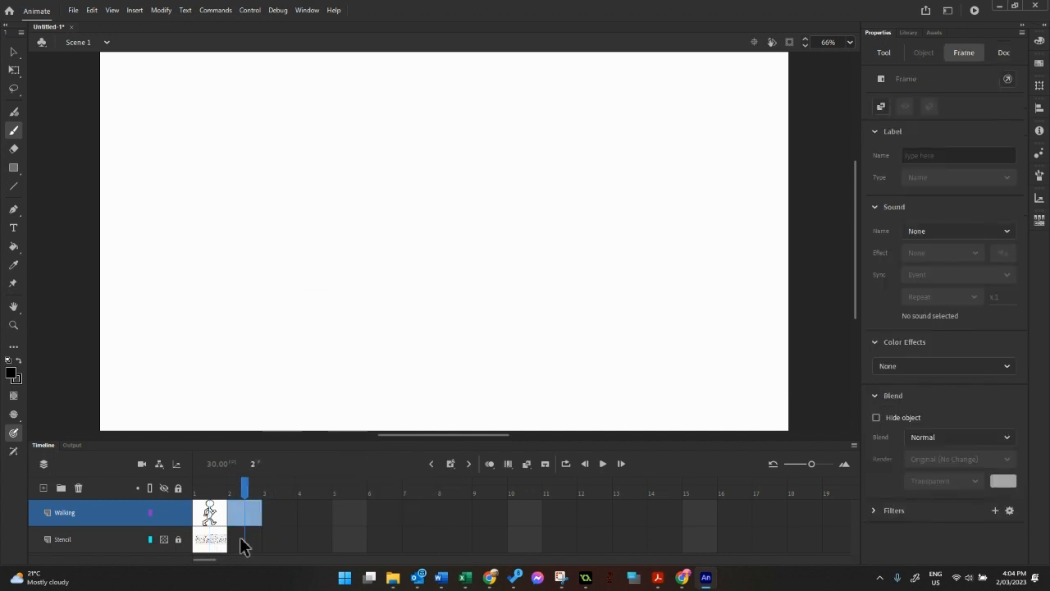
Step: Unlock the Stencil layer and insert a keyframe at its frame 2
left_click(239, 536)
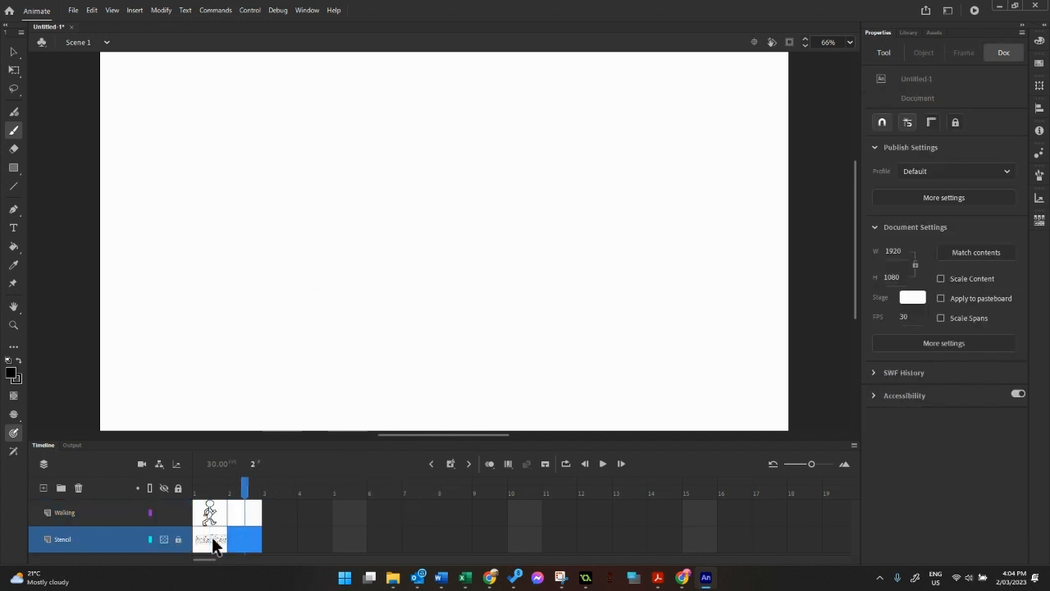
right_click(237, 538)
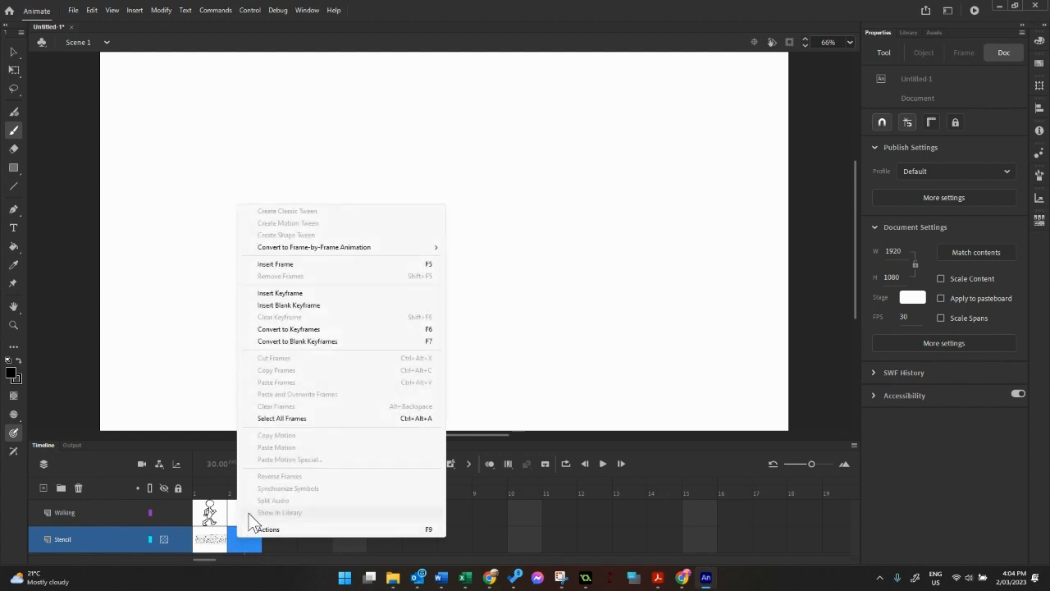
left_click(289, 294)
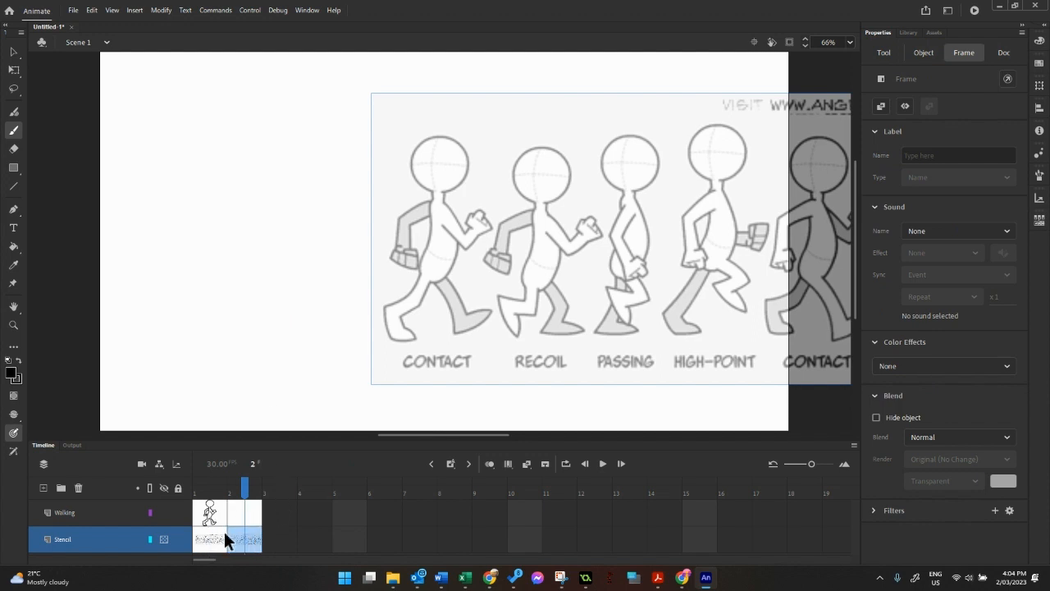
Step: Turn on onion skinning so the frame 1 Contact drawing overlays the walk cycle image on frame 2
left_click(490, 465)
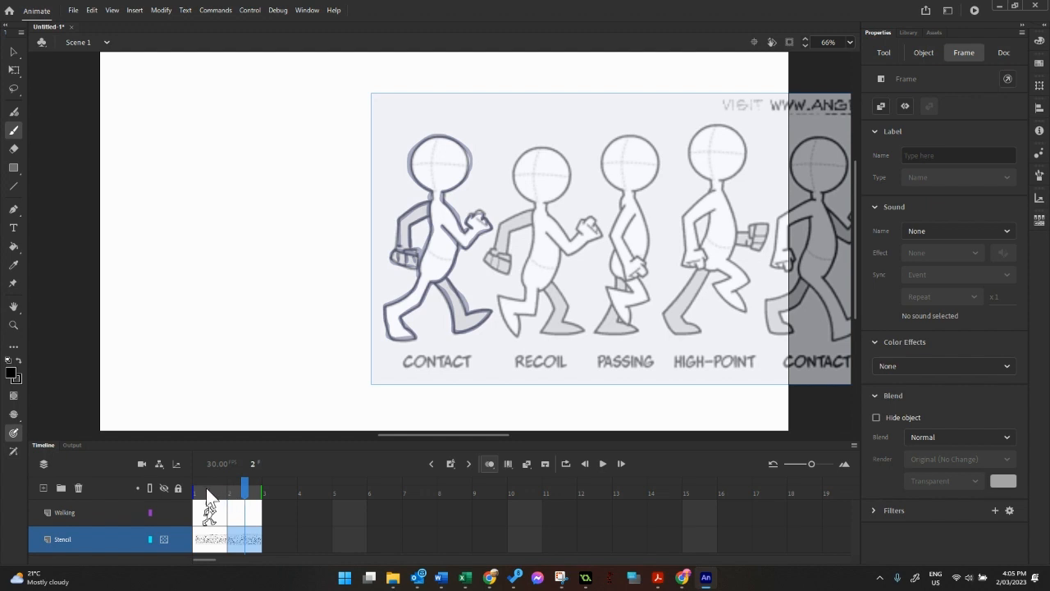
left_click_drag(238, 527, 237, 541)
left_click(487, 463)
left_click(487, 462)
left_click(488, 463)
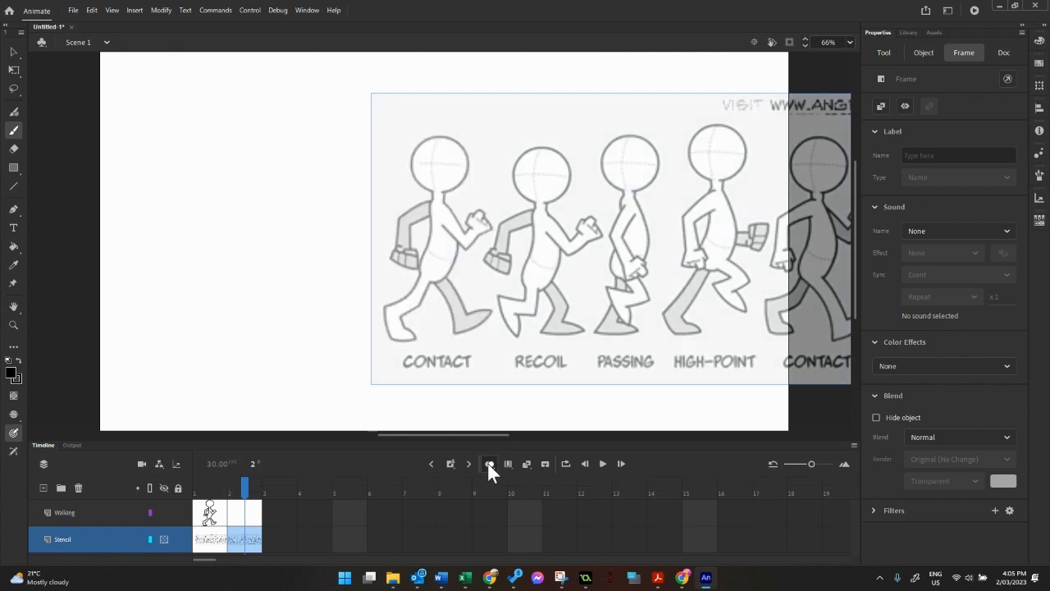
left_click(487, 463)
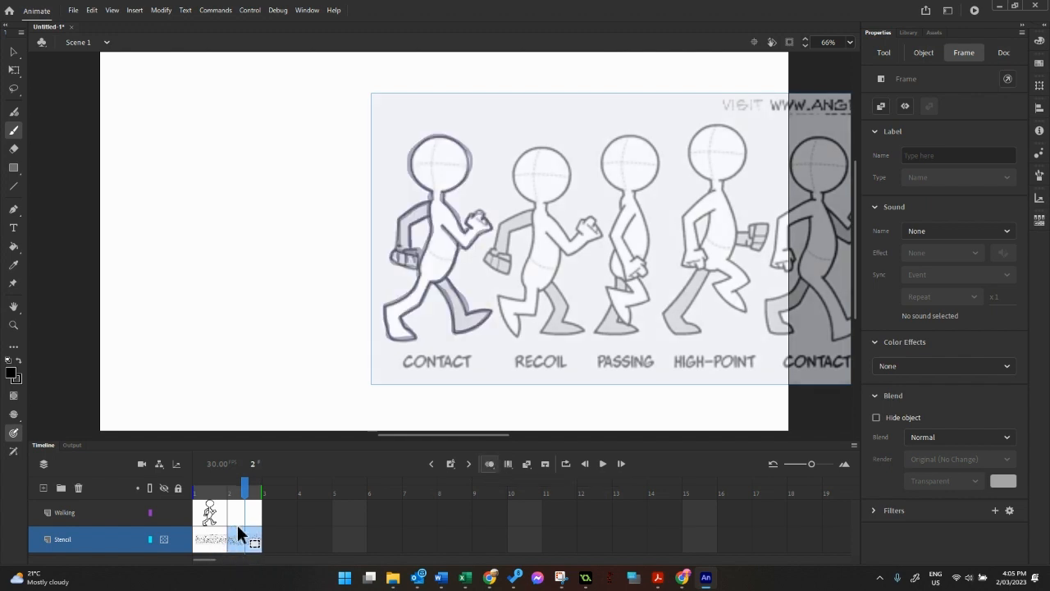
Step: Move the frame 2 walk cycle image to about X 468, aligning its Recoil pose with the traced Contact figure, and lock the Stencil layer
left_click(13, 52)
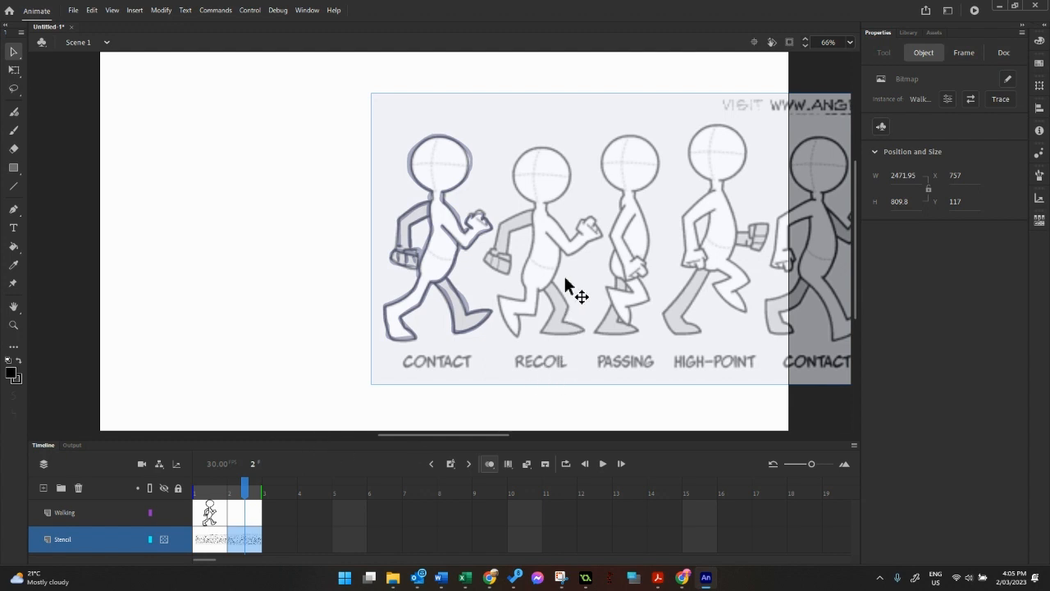
left_click_drag(564, 269, 471, 280)
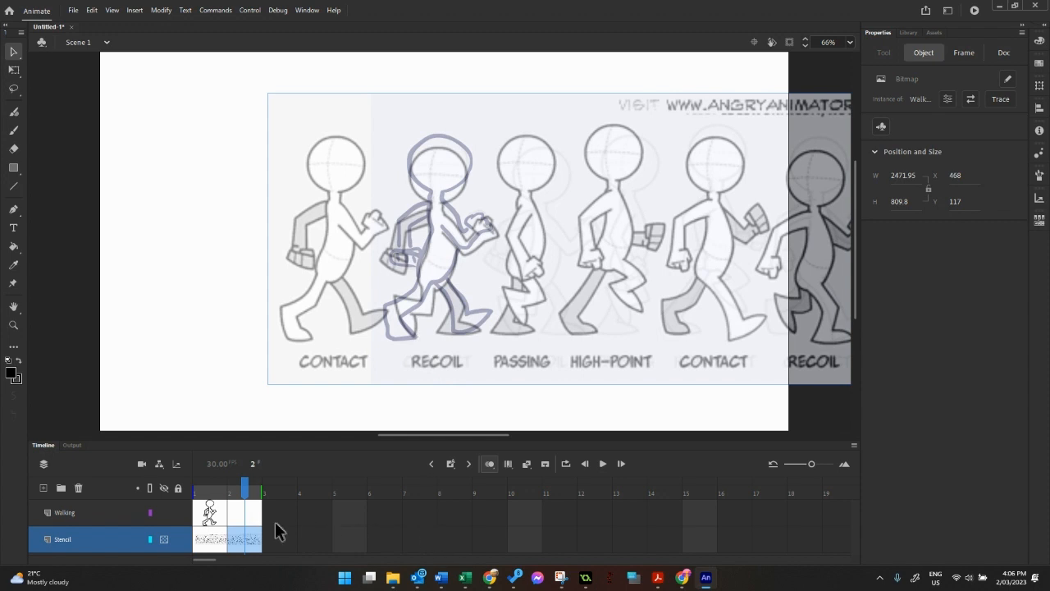
left_click(178, 539)
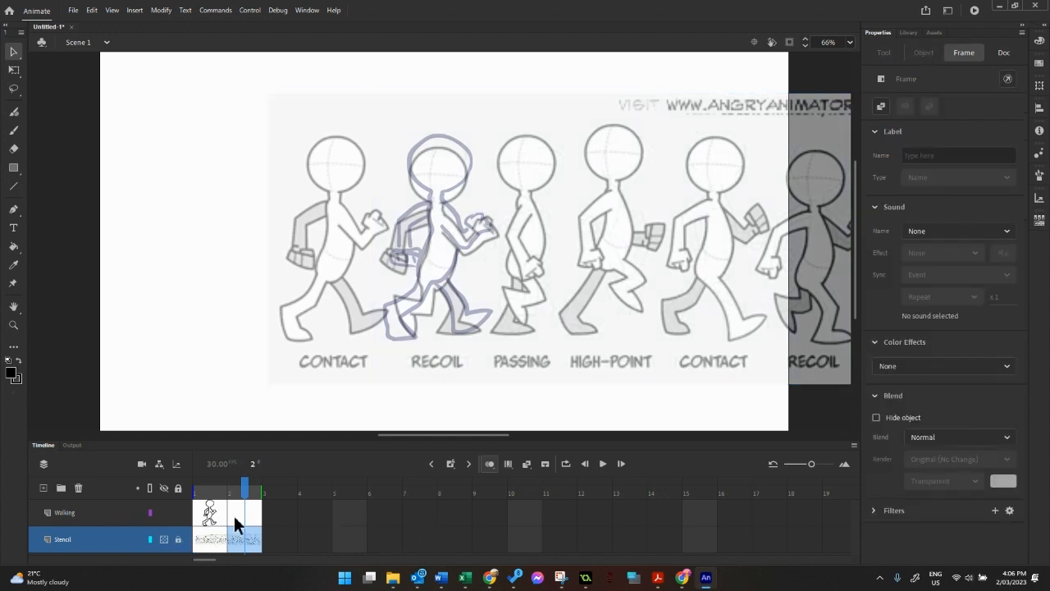
Step: With onion skinning off, trace the Recoil pose's head, near arm and near leg on frame 2 of the Walking layer with the Classic Brush
left_click(490, 464)
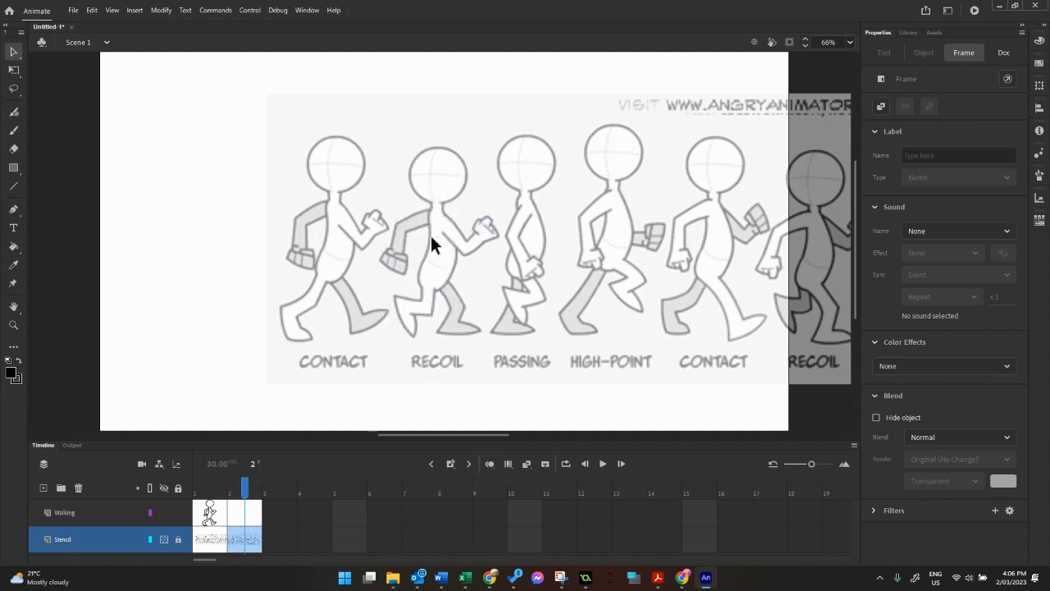
left_click(236, 516)
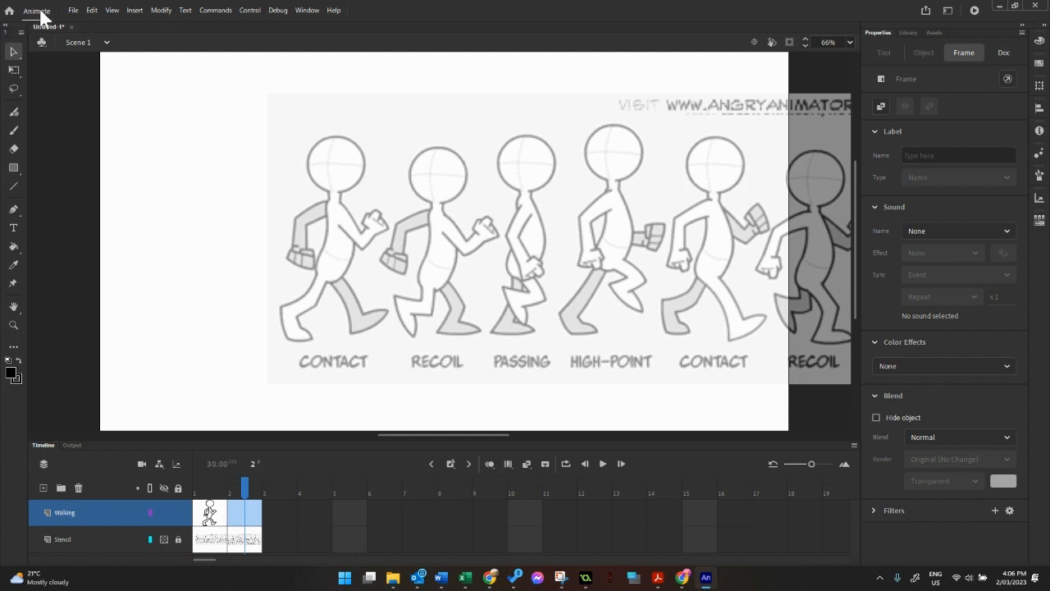
left_click(14, 130)
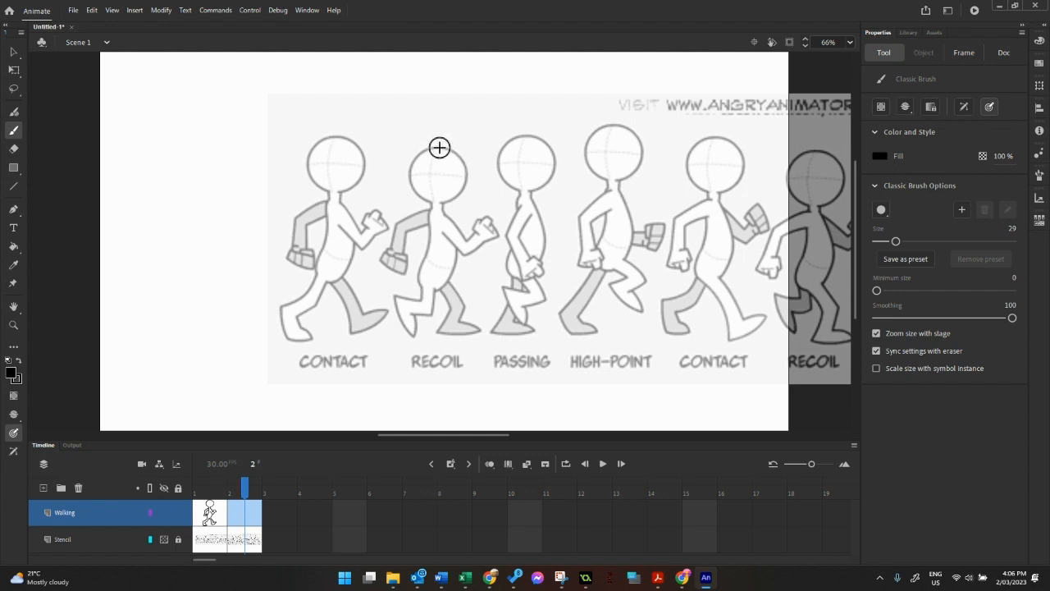
mouse_move(442, 203)
left_mouse_down()
mouse_move(470, 168)
mouse_move(461, 158)
mouse_move(435, 203)
mouse_move(474, 238)
left_mouse_up()
key("ctrl+z")
mouse_move(474, 233)
left_mouse_down()
mouse_move(496, 229)
mouse_move(441, 235)
left_mouse_up()
mouse_move(421, 274)
left_mouse_down()
mouse_move(432, 203)
mouse_move(395, 297)
left_mouse_up()
left_click_drag(396, 298, 413, 334)
left_click_drag(413, 335, 434, 288)
Step: Finish the Recoil pose's torso and trace its far arm, fingers and far leg
left_click_drag(457, 250, 434, 289)
mouse_move(430, 210)
left_mouse_down()
mouse_move(385, 256)
mouse_move(407, 256)
left_mouse_up()
left_click_drag(429, 223, 401, 253)
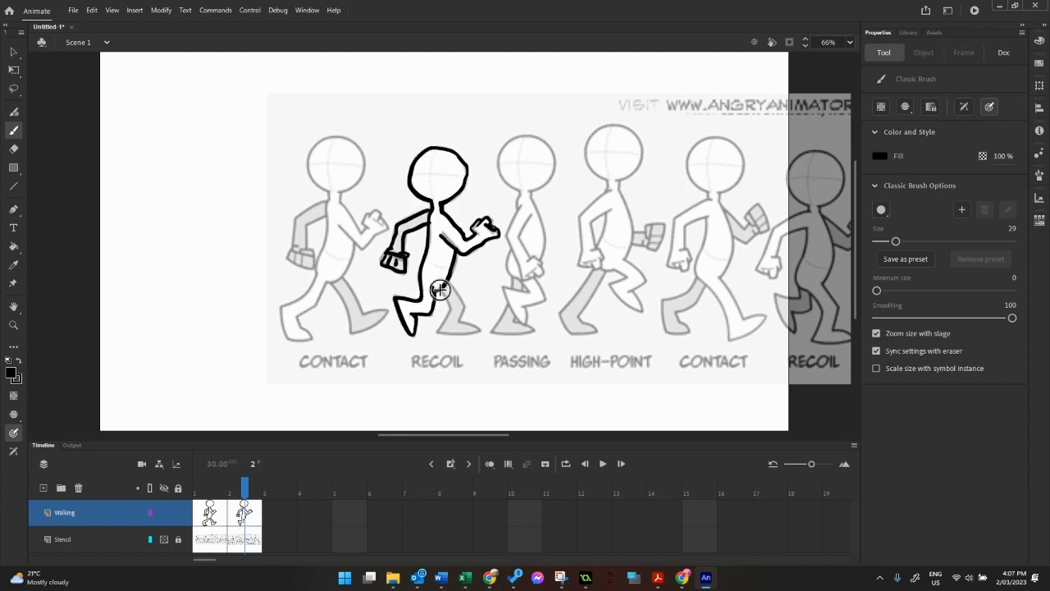
left_click_drag(449, 283, 478, 330)
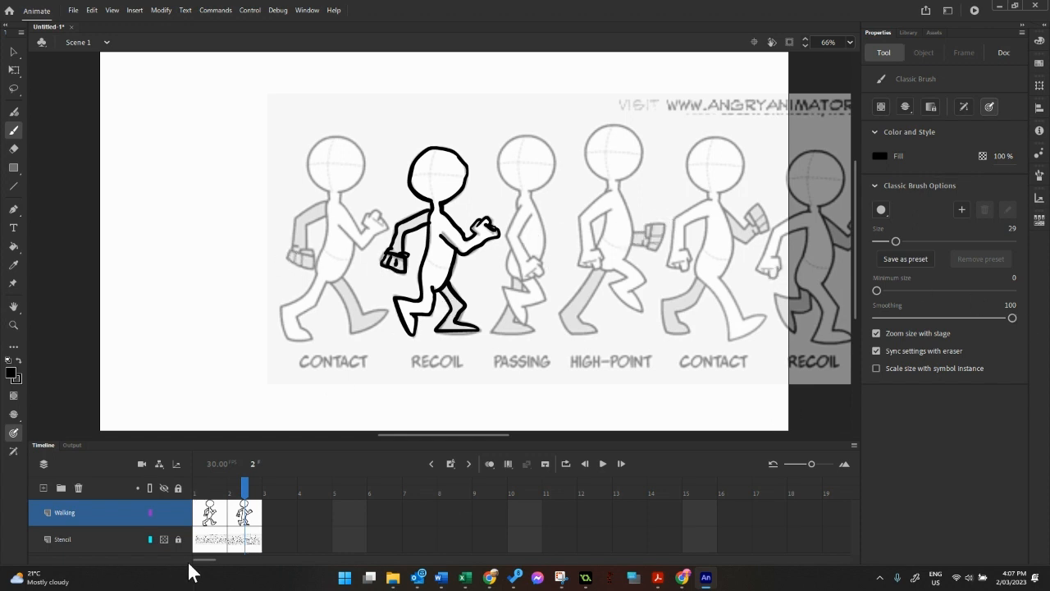
Step: Insert a keyframe at frame 3 of the Stencil layer and a blank keyframe at frame 3 of the Walking layer
right_click(278, 541)
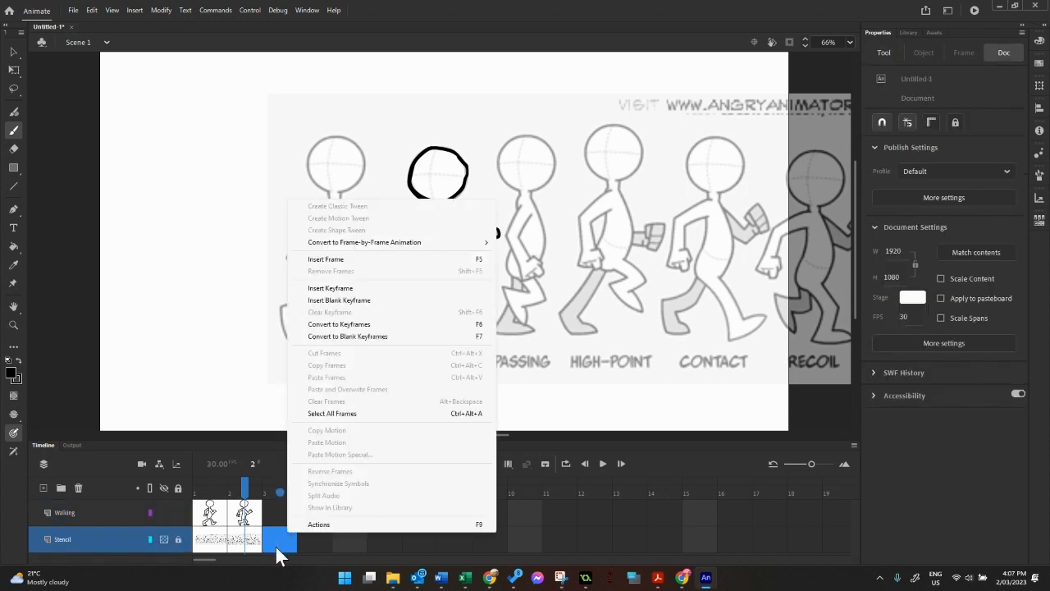
left_click(342, 289)
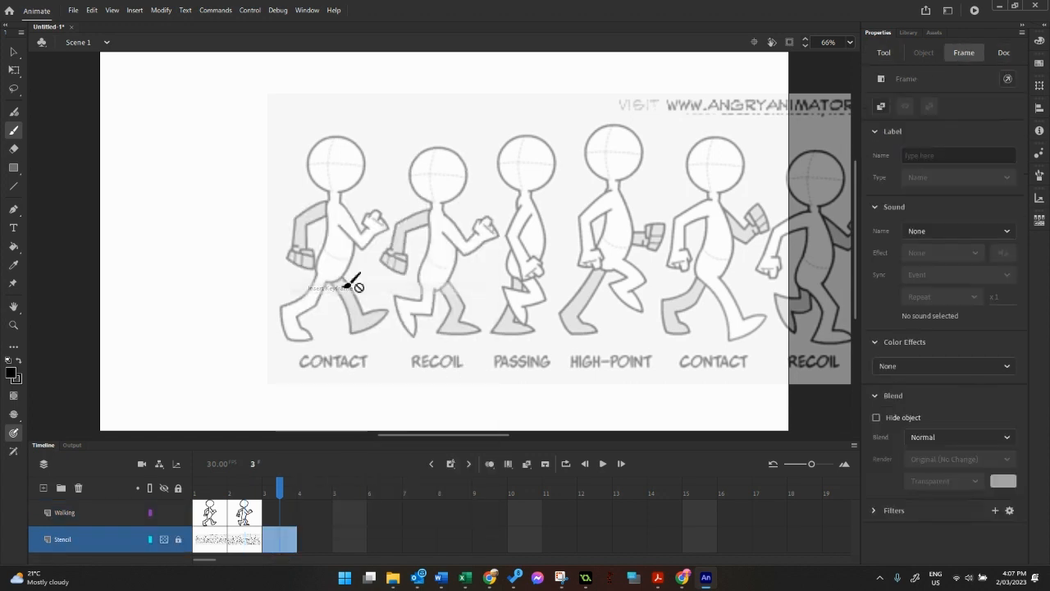
right_click(287, 512)
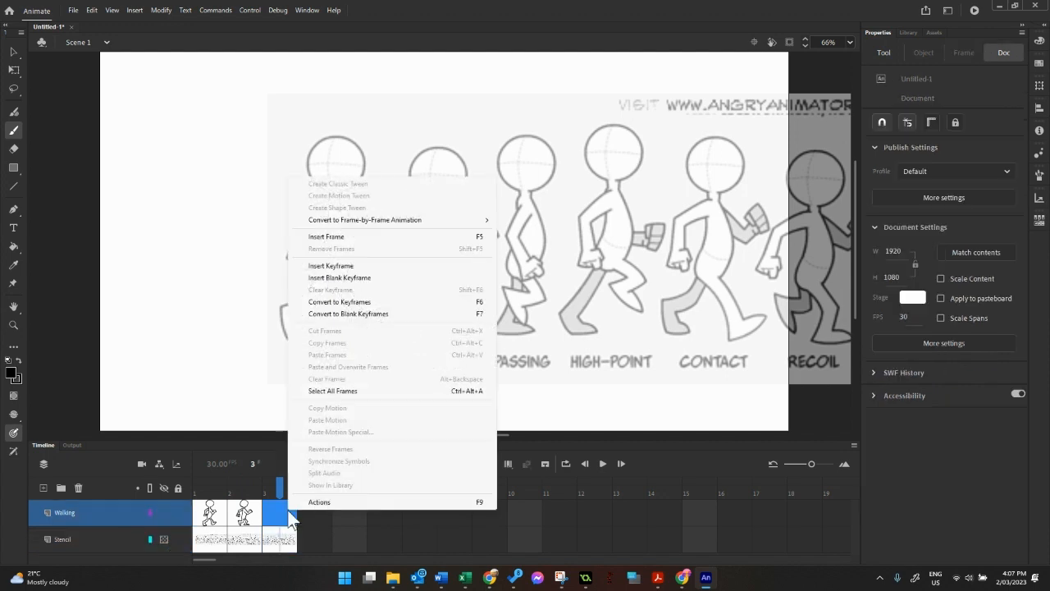
left_click(340, 277)
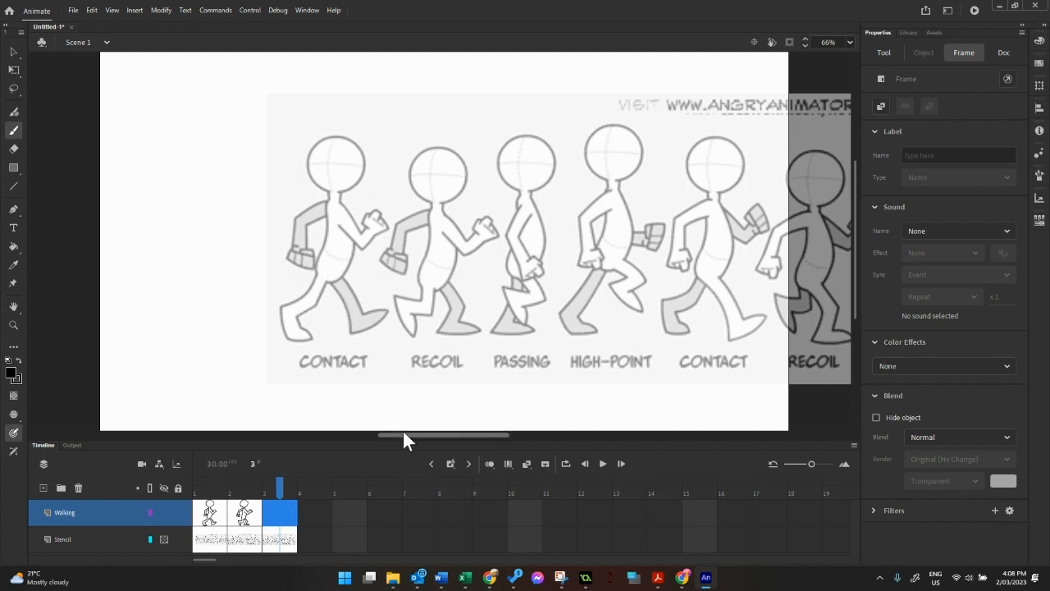
Step: Using onion skinning, move the frame 3 walk cycle image to about X 227 so its Passing pose aligns with the traced Recoil figure
left_click(490, 465)
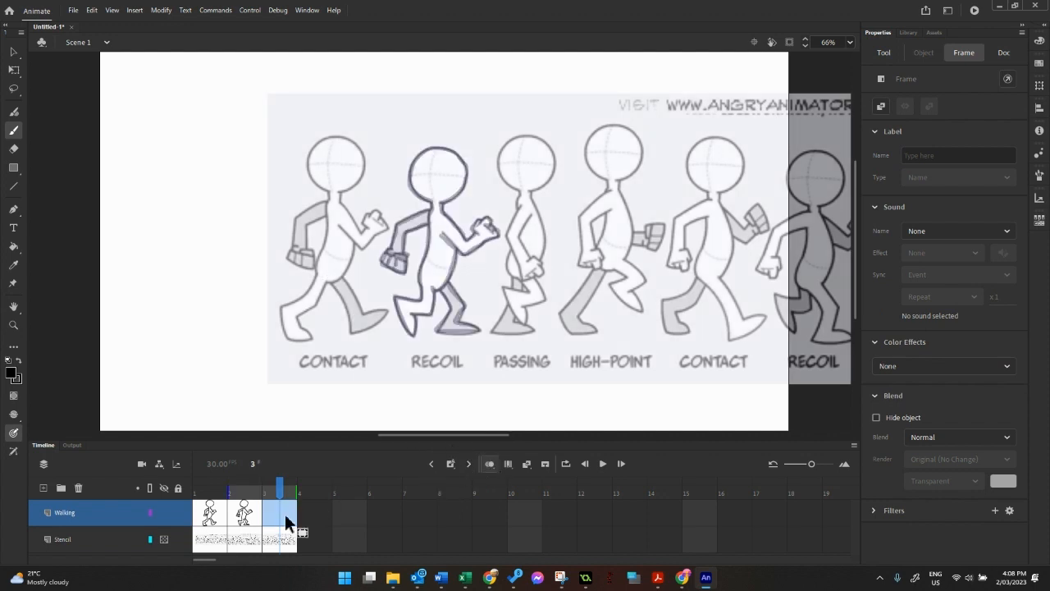
left_click(10, 47)
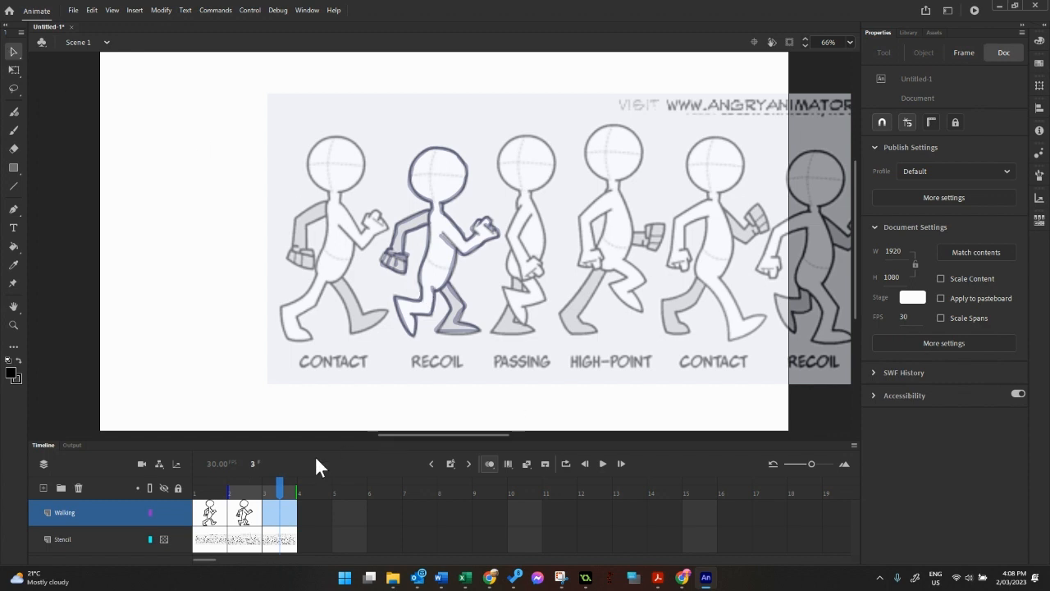
left_click(283, 533)
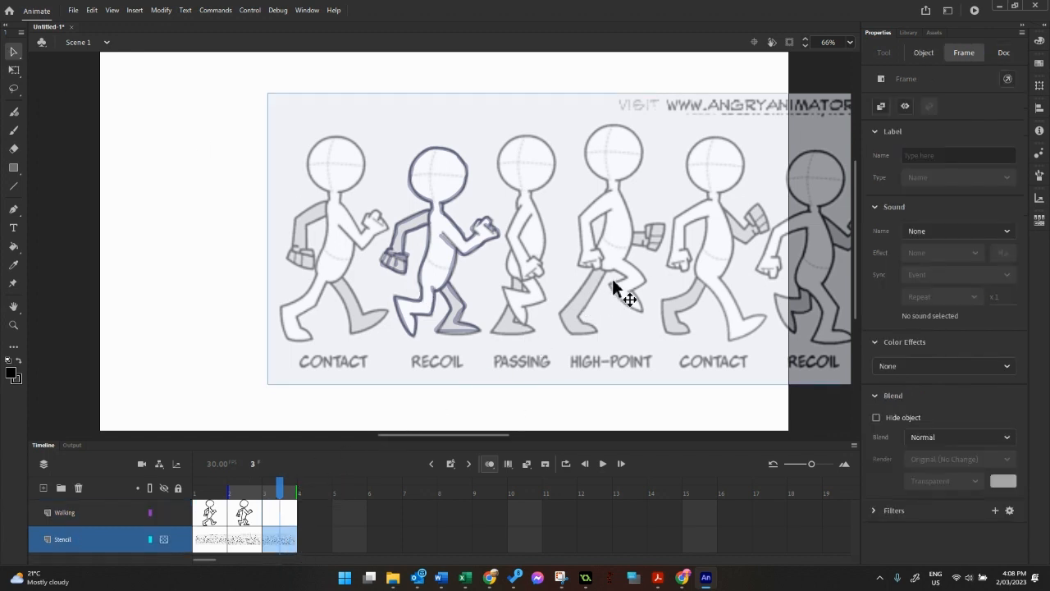
left_click_drag(612, 278, 526, 282)
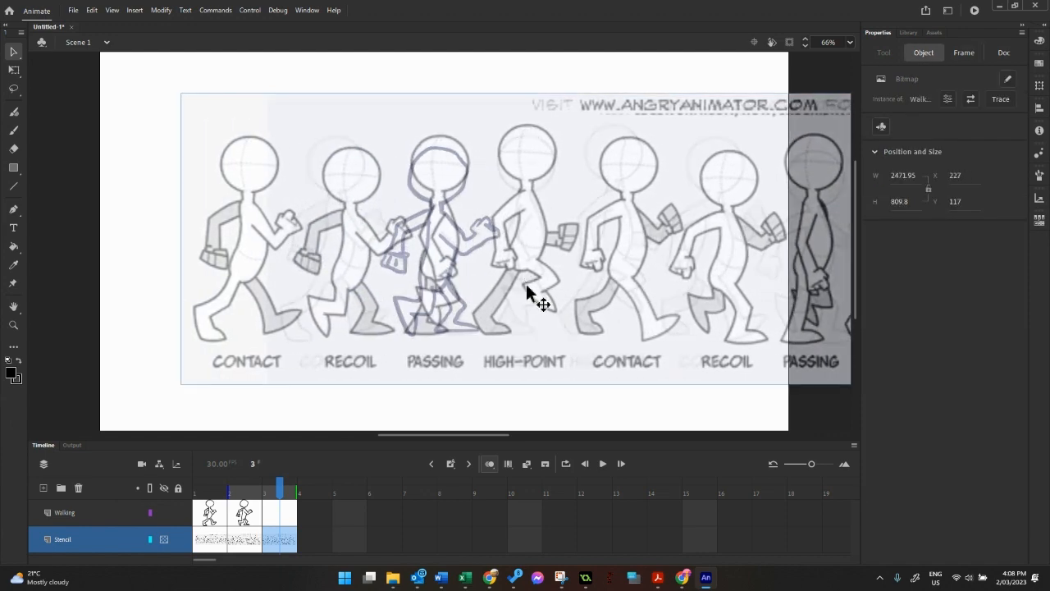
Step: With onion skinning off, trace the Passing pose on frame 3 of the Walking layer with the Classic Brush
left_click(277, 514)
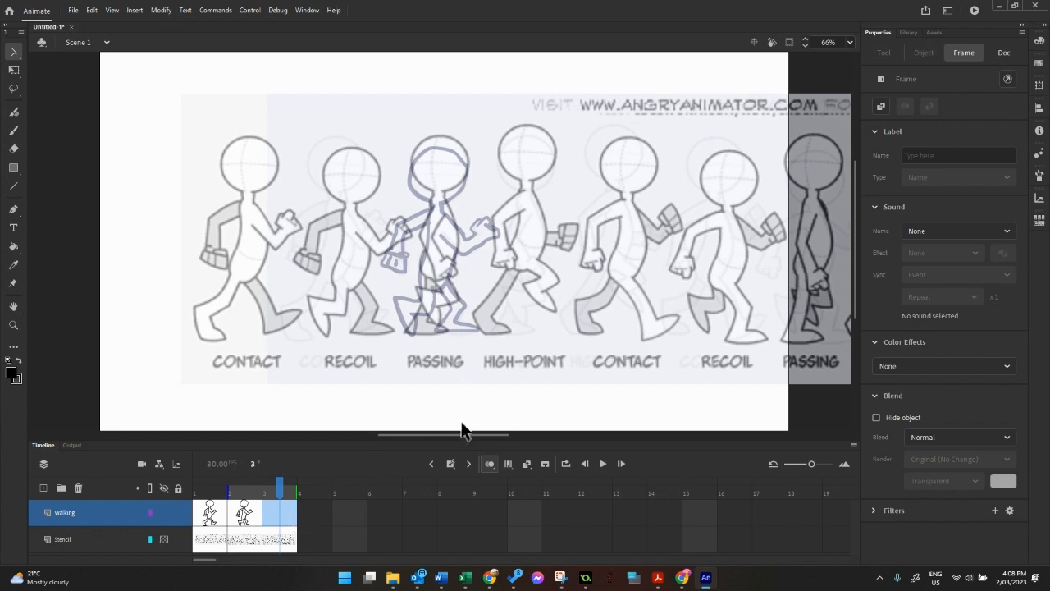
left_click(488, 464)
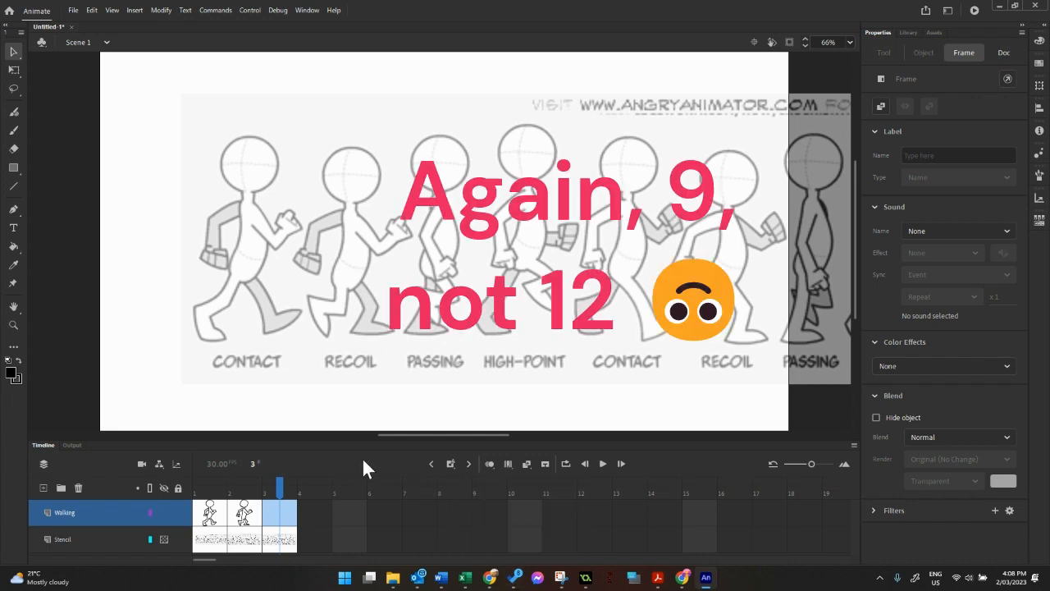
key("b")
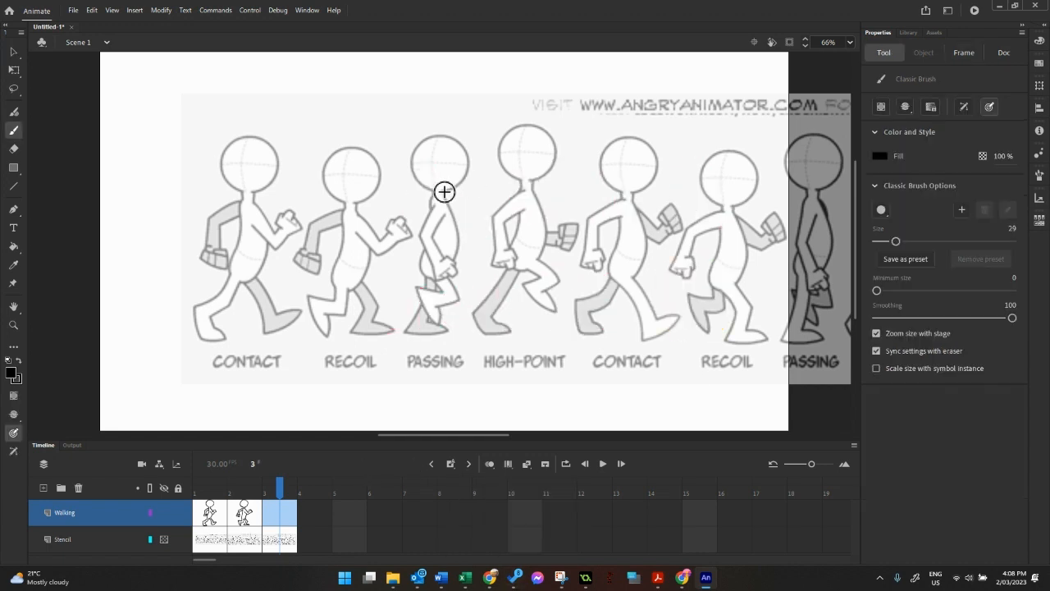
mouse_move(429, 183)
left_mouse_down()
mouse_move(452, 269)
mouse_move(435, 204)
mouse_move(442, 275)
mouse_move(433, 282)
left_mouse_up()
mouse_move(419, 286)
left_mouse_down()
mouse_move(436, 304)
mouse_move(456, 279)
mouse_move(448, 329)
left_mouse_up()
Step: Insert a blank keyframe at frame 4 of the Walking layer and a keyframe at frame 4 of the Stencil layer
left_click(315, 514)
key("F7")
left_click(315, 539)
key("F6")
Step: Move the frame 4 walk cycle image so its High-Point pose sits where the Passing figure was traced, and lock the Stencil layer
key("v")
left_click_drag(399, 290, 311, 289)
left_click(178, 539)
Step: Trace the High-Point pose's head, torso, arms and legs on frame 4 of the Walking layer with the Classic Brush
left_click(82, 513)
key("b")
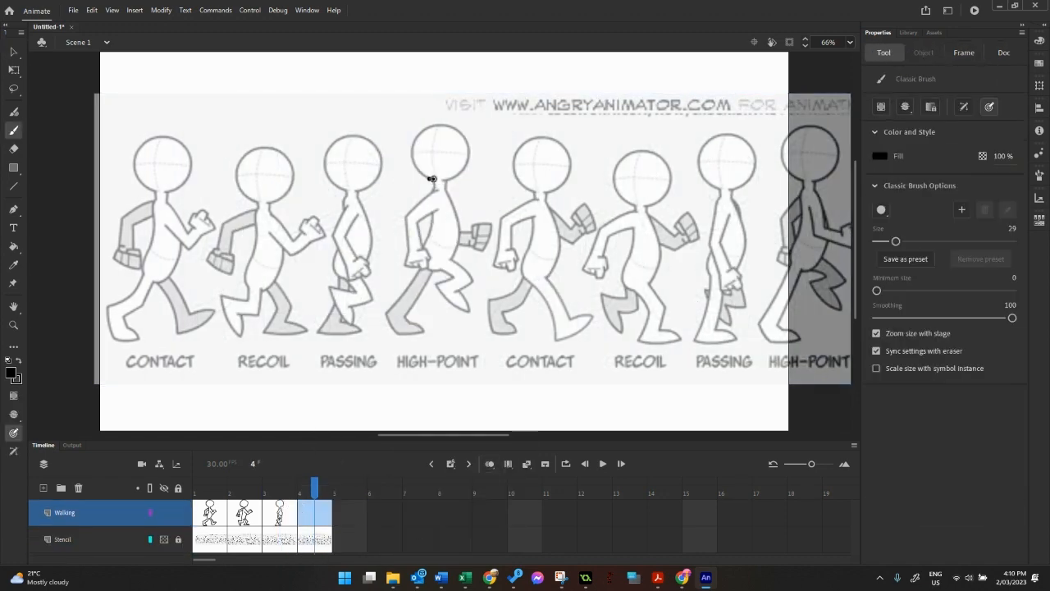
mouse_move(433, 178)
left_mouse_down()
mouse_move(446, 178)
mouse_move(445, 191)
left_mouse_up()
mouse_move(440, 190)
left_mouse_down()
mouse_move(420, 261)
mouse_move(431, 221)
left_mouse_up()
left_click_drag(446, 190, 451, 283)
mouse_move(451, 256)
left_mouse_down()
mouse_move(473, 288)
mouse_move(470, 310)
left_mouse_up()
mouse_move(427, 269)
left_mouse_down()
mouse_move(406, 307)
mouse_move(423, 331)
left_mouse_up()
Step: Insert a keyframe at frame 5 of the Stencil layer and a blank keyframe at frame 5 of the Walking layer
right_click(343, 534)
left_click(380, 329)
left_click(349, 513)
key("F7")
Step: Unlock the Stencil layer and move the frame 5 image to about X -301, aligning the second Contact pose with the traced High-Point figure
left_click(178, 539)
key("v")
left_click_drag(492, 290, 390, 289)
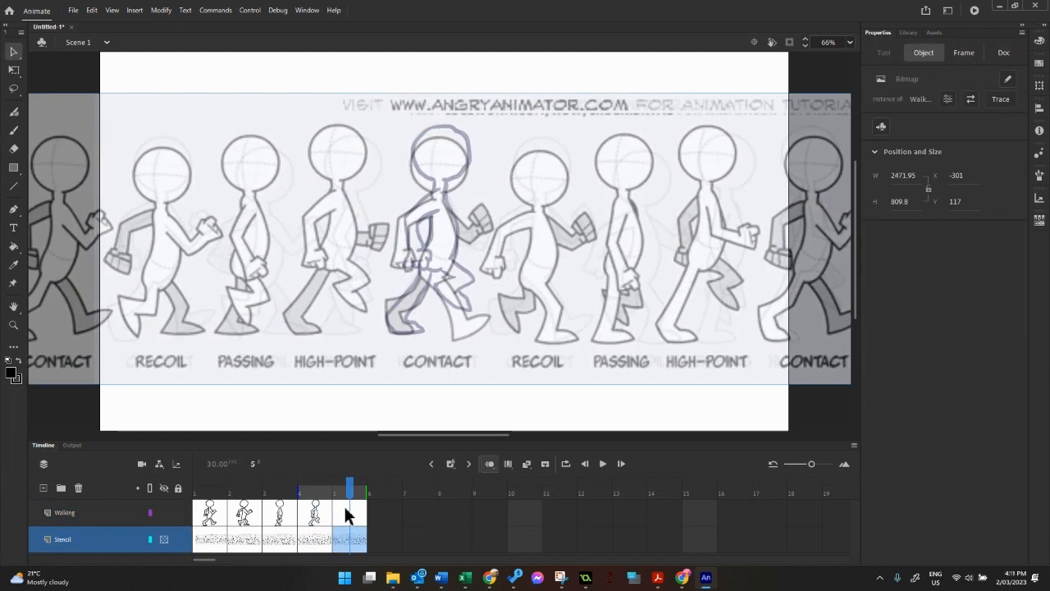
Step: Trace the second Contact pose on frame 5 of the Walking layer, redrawing the misplaced leg stroke
left_click(344, 511)
mouse_move(411, 160)
left_mouse_down()
mouse_move(446, 211)
mouse_move(410, 256)
mouse_move(486, 216)
mouse_move(490, 229)
left_mouse_up()
mouse_move(444, 277)
left_mouse_down()
mouse_move(487, 318)
mouse_move(469, 317)
mouse_move(456, 338)
left_mouse_up()
key("ctrl+z")
left_click_drag(431, 217, 456, 337)
mouse_move(423, 281)
left_mouse_down()
mouse_move(417, 304)
mouse_move(426, 286)
mouse_move(379, 266)
left_mouse_up()
Step: Add frame 6 keyframes to the Walking and Stencil layers and align the image's second Recoil pose with the previous traced figure
key("F7")
key("v")
left_click(447, 290)
left_click(491, 465)
Step: With onion skinning off, trace the second Recoil pose on frame 6 of the Walking layer with the Classic Brush
left_click(384, 513)
key("b")
left_click(490, 465)
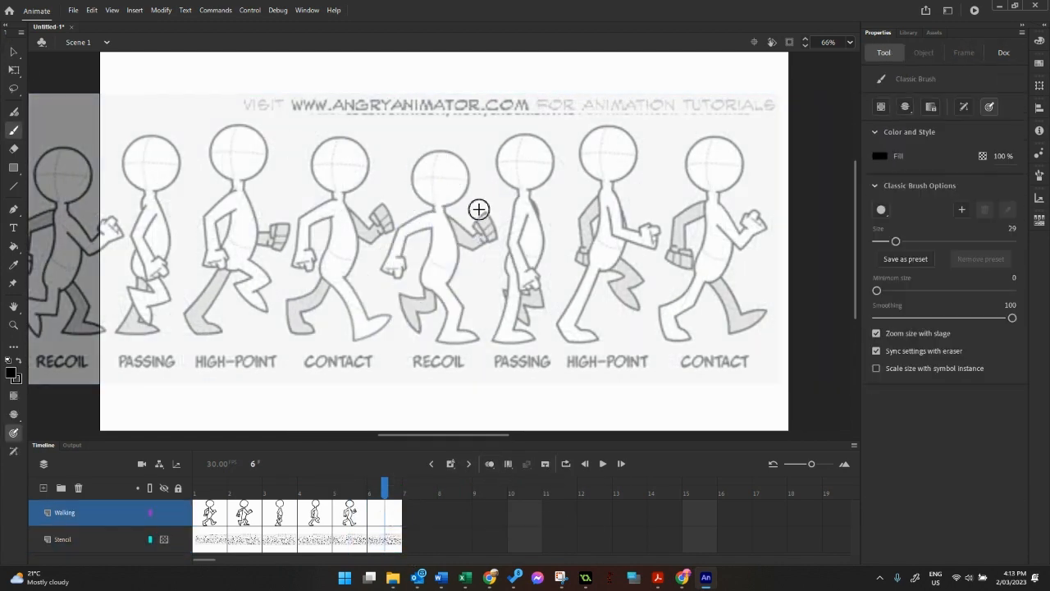
mouse_move(465, 201)
left_mouse_down()
mouse_move(436, 210)
mouse_move(390, 269)
mouse_move(431, 227)
mouse_move(438, 300)
mouse_move(475, 339)
mouse_move(448, 282)
left_mouse_up()
mouse_move(450, 217)
left_mouse_down()
mouse_move(479, 245)
mouse_move(497, 235)
mouse_move(485, 240)
left_mouse_up()
left_click_drag(441, 284, 416, 332)
Step: Insert a blank keyframe at frame 7 of the Walking layer and turn on onion skinning
right_click(412, 511)
left_click(479, 280)
left_click(490, 465)
Step: Move the frame 7 walk cycle image so its second Passing pose aligns with the traced Recoil figure, and lock the Stencil layer
left_click(14, 52)
left_click(626, 291)
left_click_drag(626, 291, 543, 291)
left_click(178, 539)
Step: With onion skinning off, trace the second Passing pose's head, torso and near arm on frame 7 of the Walking layer
left_click(419, 513)
key("b")
left_click(490, 465)
mouse_move(421, 142)
left_mouse_down()
mouse_move(451, 188)
mouse_move(435, 190)
mouse_move(445, 197)
left_mouse_up()
key("ctrl+z")
key("ctrl+z")
left_click_drag(435, 194, 425, 249)
mouse_move(445, 215)
left_mouse_down()
mouse_move(435, 246)
mouse_move(443, 291)
mouse_move(454, 282)
left_mouse_up()
left_click_drag(435, 245, 448, 271)
mouse_move(447, 198)
left_mouse_down()
mouse_move(426, 255)
mouse_move(450, 270)
left_mouse_up()
Step: Trace the near and far legs of the second Passing pose on frame 7
left_click_drag(425, 251, 409, 341)
left_click_drag(424, 289, 422, 303)
mouse_move(438, 287)
left_mouse_down()
mouse_move(435, 329)
mouse_move(442, 323)
left_mouse_up()
Step: Add frame 8 keyframes to both layers and, using onion skinning, align the image's second High-Point pose with the traced Passing figure
right_click(453, 539)
left_click(507, 301)
left_click(489, 464)
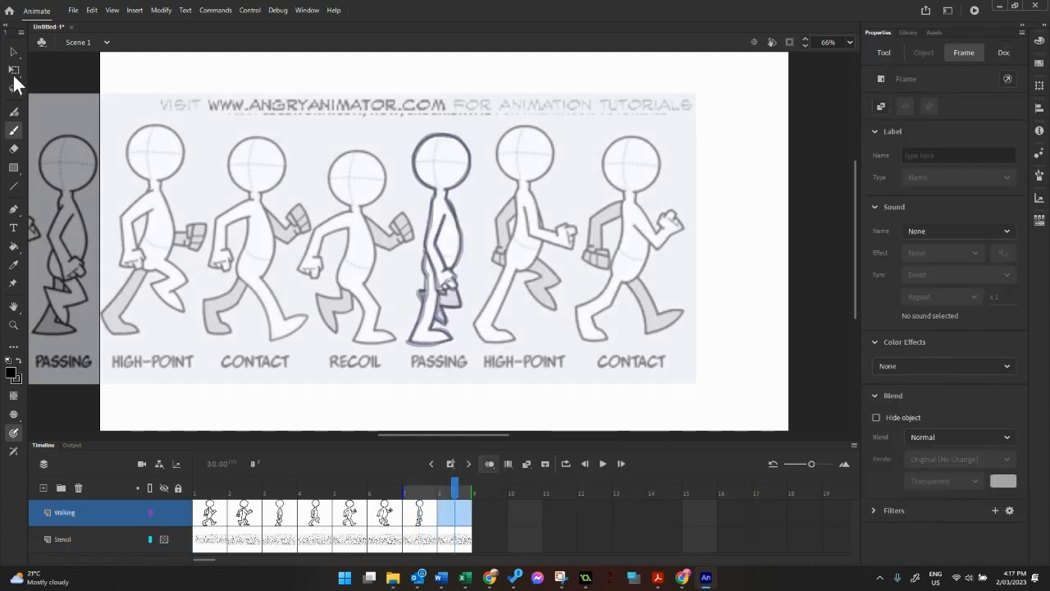
left_click(14, 53)
left_click_drag(144, 251, 68, 251)
Step: With onion skinning off, trace the second High-Point pose's head, torso and both arms on frame 8 of the Walking layer
key("b")
left_click(490, 464)
mouse_move(452, 182)
left_mouse_down()
mouse_move(426, 264)
mouse_move(496, 246)
left_mouse_up()
key("ctrl+z")
left_click_drag(439, 199, 421, 247)
left_click_drag(418, 248, 427, 262)
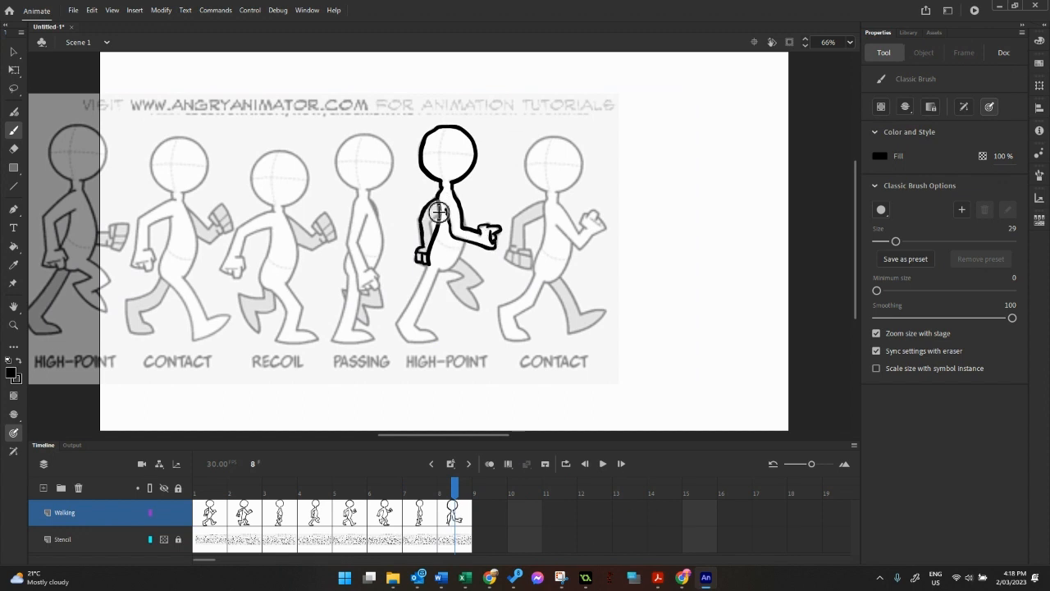
left_click_drag(436, 215, 427, 249)
Step: Trace both legs of the second High-Point pose on frame 8, redrawing the misplaced near-leg strokes
mouse_move(427, 265)
left_mouse_down()
mouse_move(395, 325)
mouse_move(417, 342)
mouse_move(420, 328)
left_mouse_up()
key("ctrl+z")
key("ctrl+z")
left_click_drag(439, 271, 416, 323)
mouse_move(464, 245)
left_mouse_down()
mouse_move(438, 270)
mouse_move(483, 310)
left_mouse_up()
left_click_drag(449, 274, 483, 310)
Step: Add frame 9 keyframes to both layers and, using onion skinning, move the image to about X -1319 to align the final Contact pose
right_click(487, 516)
left_click(178, 539)
left_click(490, 464)
left_click_drag(553, 246, 449, 247)
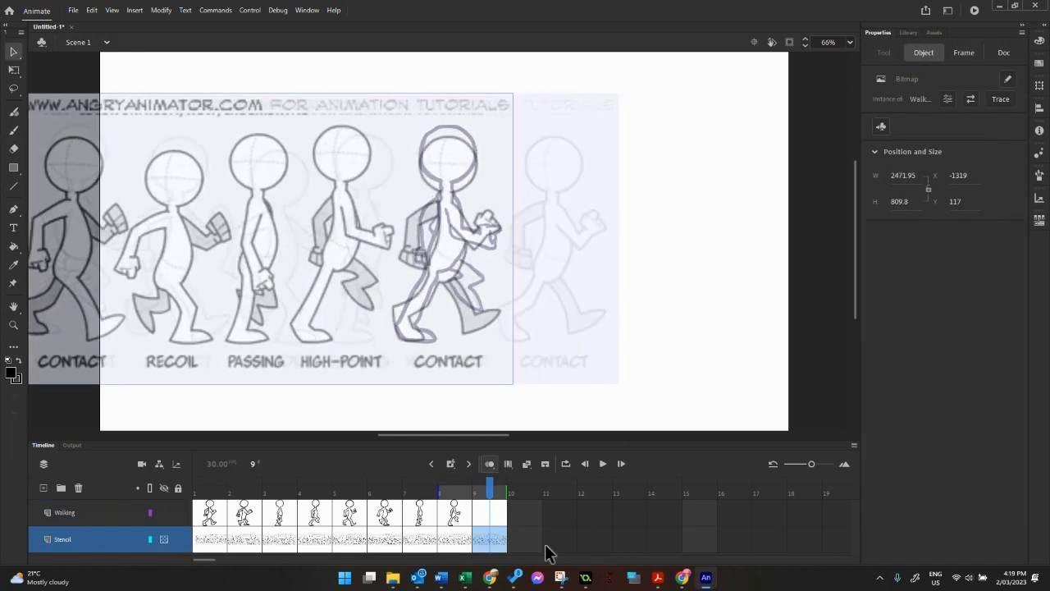
Step: Lock the Stencil layer and, with onion skinning off, trace the final Contact pose's head, torso and arms on frame 9 of the Walking layer
left_click(178, 539)
left_click(490, 513)
left_click(490, 464)
left_click_drag(452, 191, 423, 159)
mouse_move(452, 193)
left_mouse_down()
mouse_move(479, 223)
mouse_move(501, 227)
left_mouse_up()
mouse_move(500, 226)
left_mouse_down()
mouse_move(452, 224)
mouse_move(434, 250)
left_mouse_up()
mouse_move(441, 200)
left_mouse_down()
mouse_move(408, 218)
mouse_move(406, 247)
left_mouse_up()
mouse_move(438, 215)
left_mouse_down()
mouse_move(418, 247)
mouse_move(427, 266)
left_mouse_up()
left_click_drag(406, 250, 412, 263)
Step: Finish the final Contact pose's lower torso and trace its near and far legs on frame 9
left_click_drag(466, 245, 438, 283)
mouse_move(438, 283)
left_mouse_down()
mouse_move(408, 318)
mouse_move(393, 308)
left_mouse_up()
mouse_move(393, 307)
left_mouse_down()
mouse_move(412, 330)
mouse_move(404, 338)
mouse_move(447, 283)
left_mouse_up()
key("ctrl+z")
left_click_drag(460, 329, 474, 284)
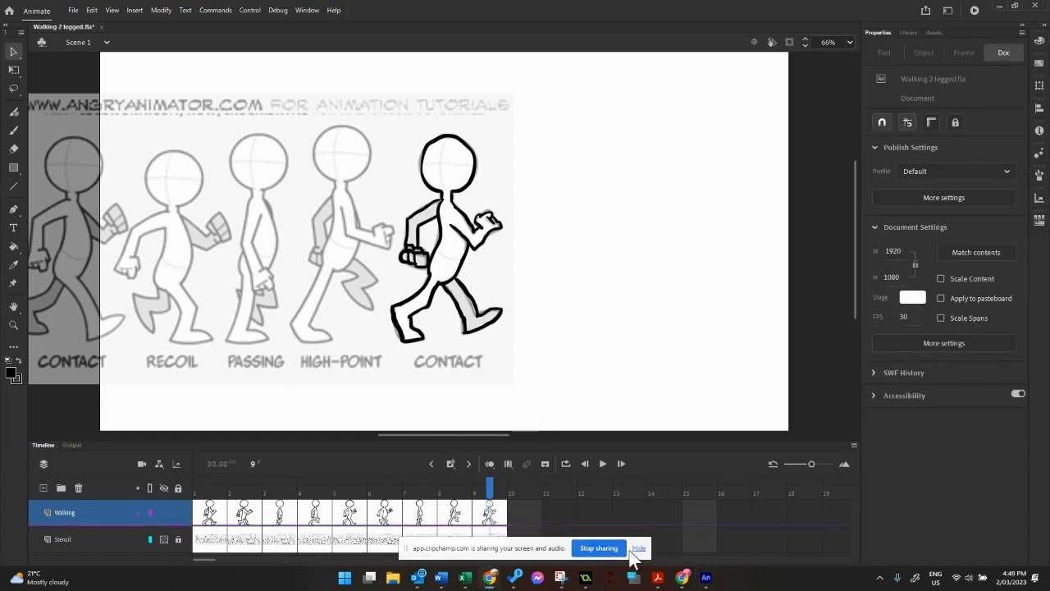
Step: Hide the Stencil layer and turn on loop playback in the timeline
left_click(638, 548)
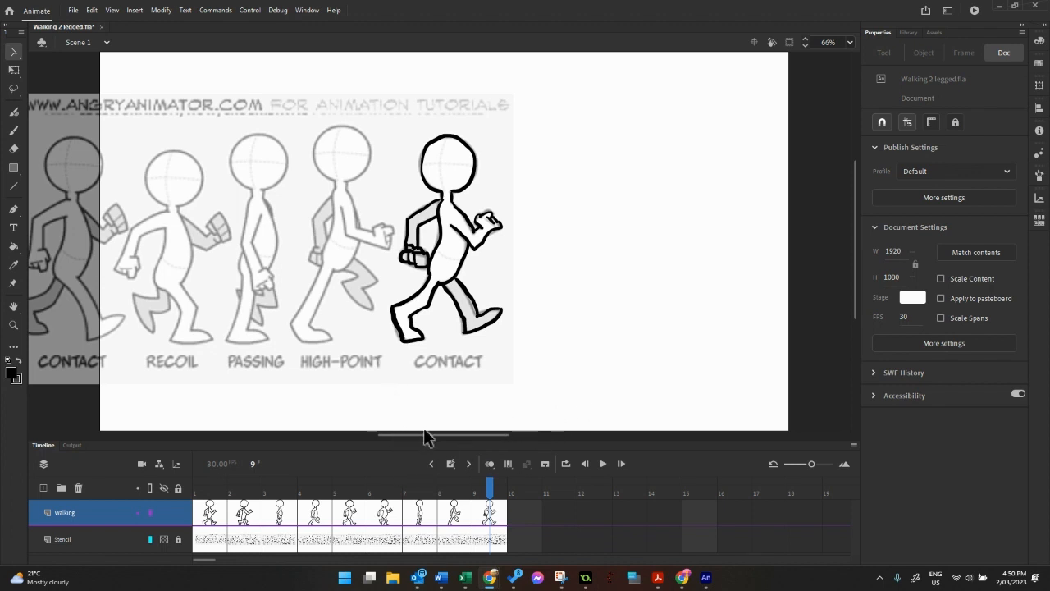
left_click(165, 539)
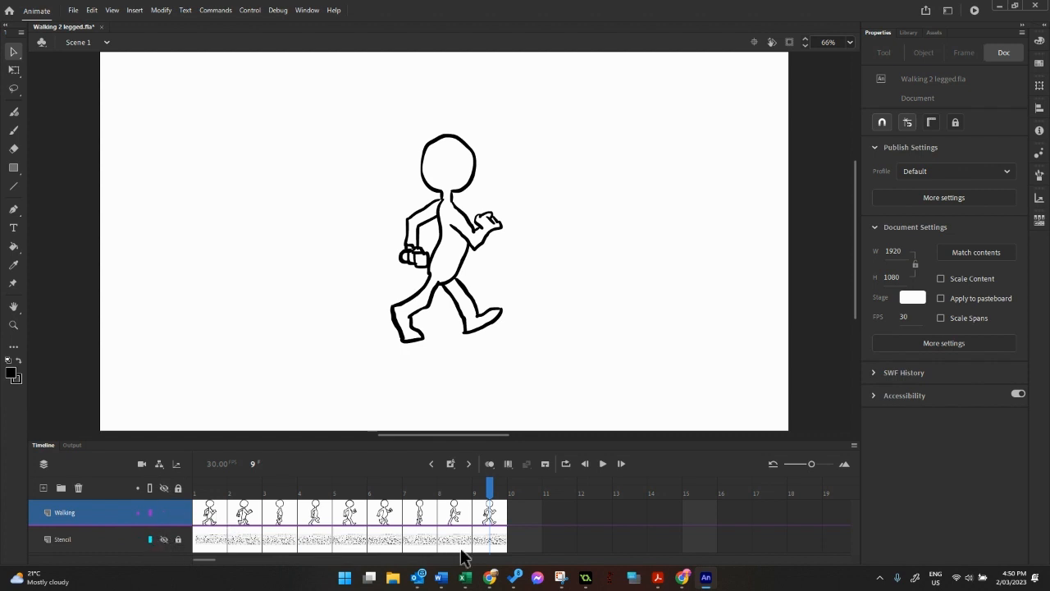
left_click(566, 464)
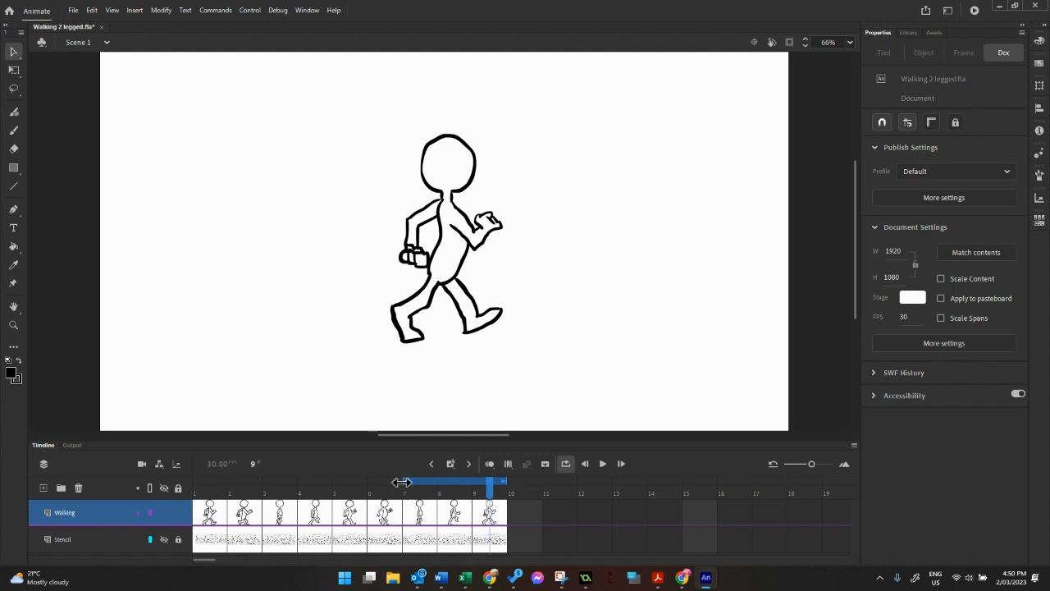
Step: Extend the loop range back to frame 1 so it covers frames 1 to 9, play the walk cycle and stop it
left_click_drag(401, 482, 219, 472)
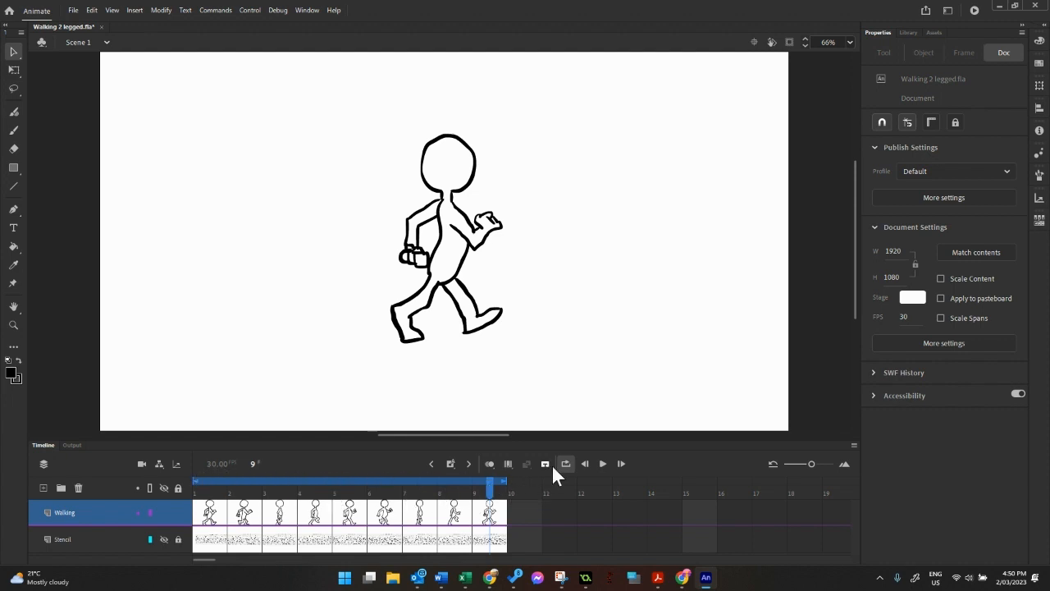
left_click(602, 464)
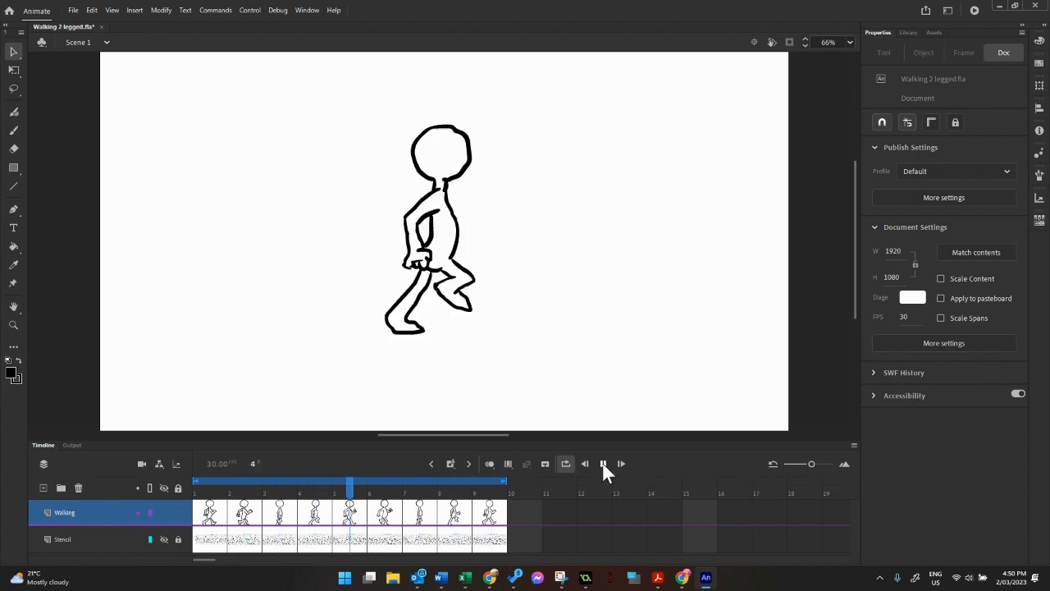
left_click(604, 465)
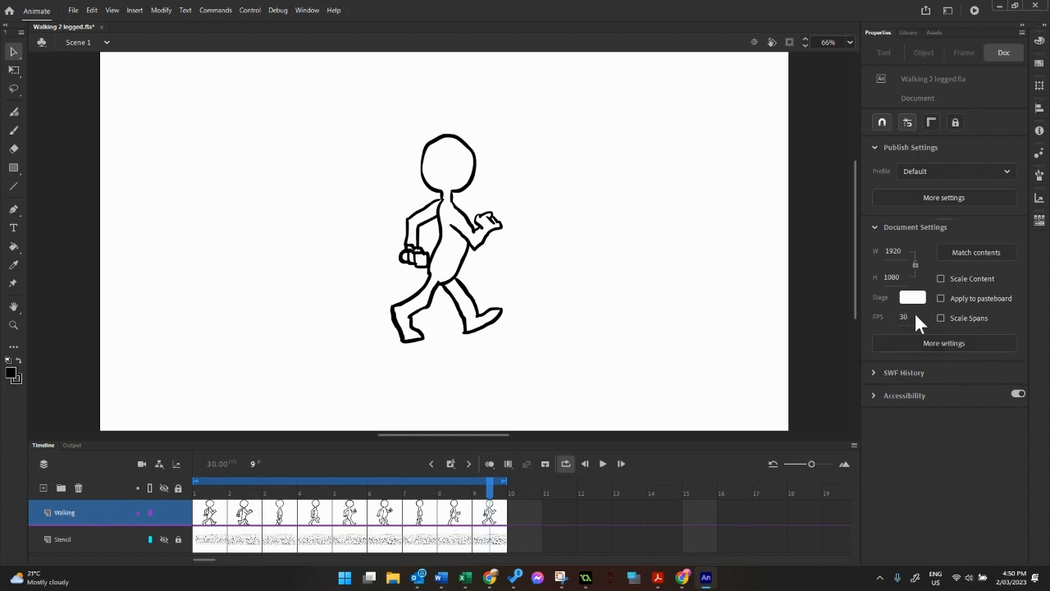
Step: Insert one extra frame after each of the first three poses on the Walking layer, at frames 1, 3 and 5
right_click(209, 503)
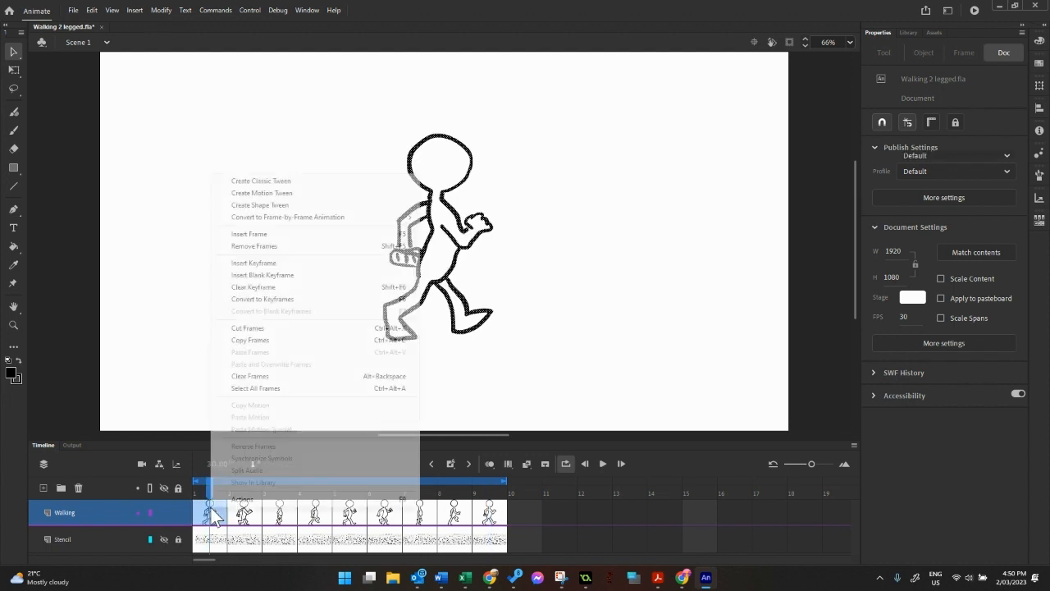
left_click(255, 233)
right_click(289, 515)
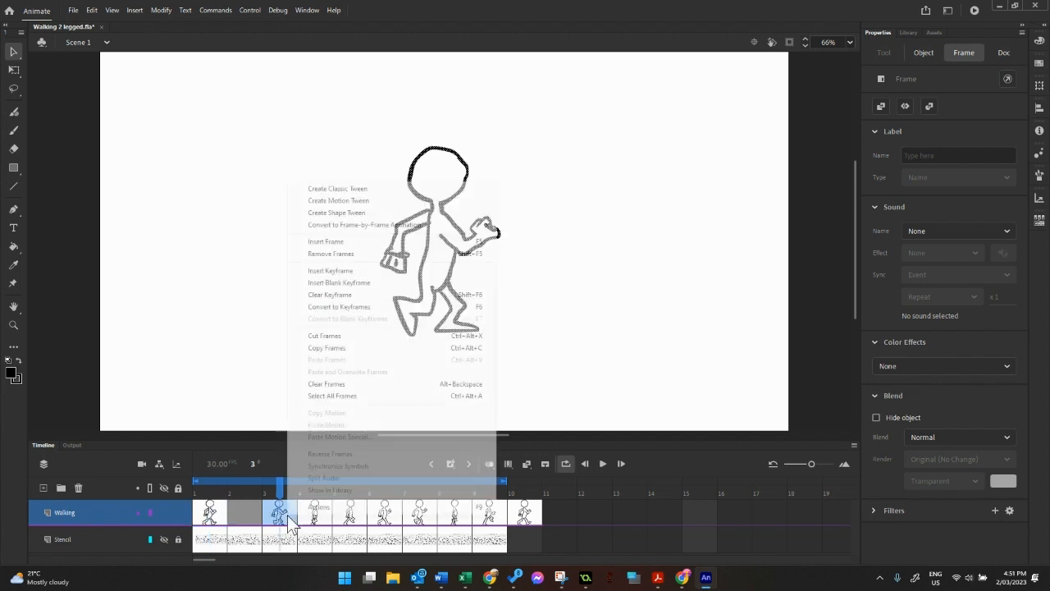
left_click(328, 241)
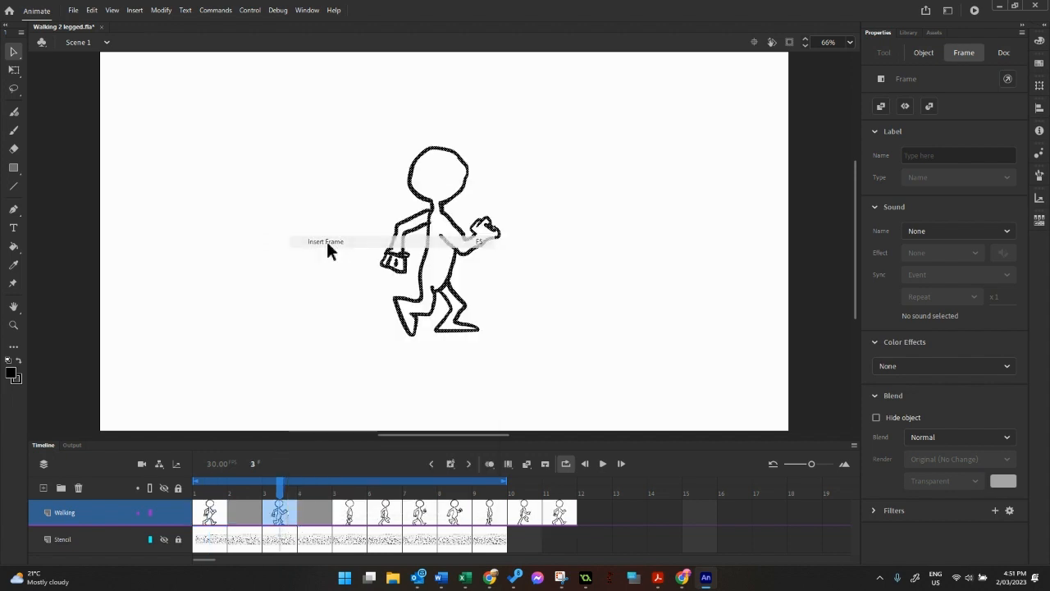
right_click(344, 516)
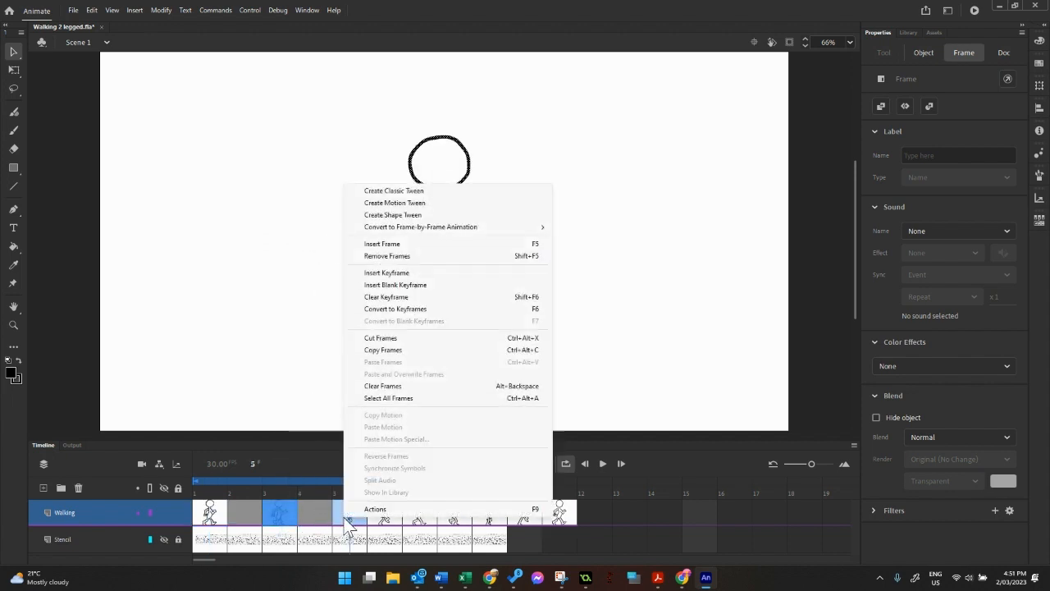
left_click(387, 272)
left_click(392, 523)
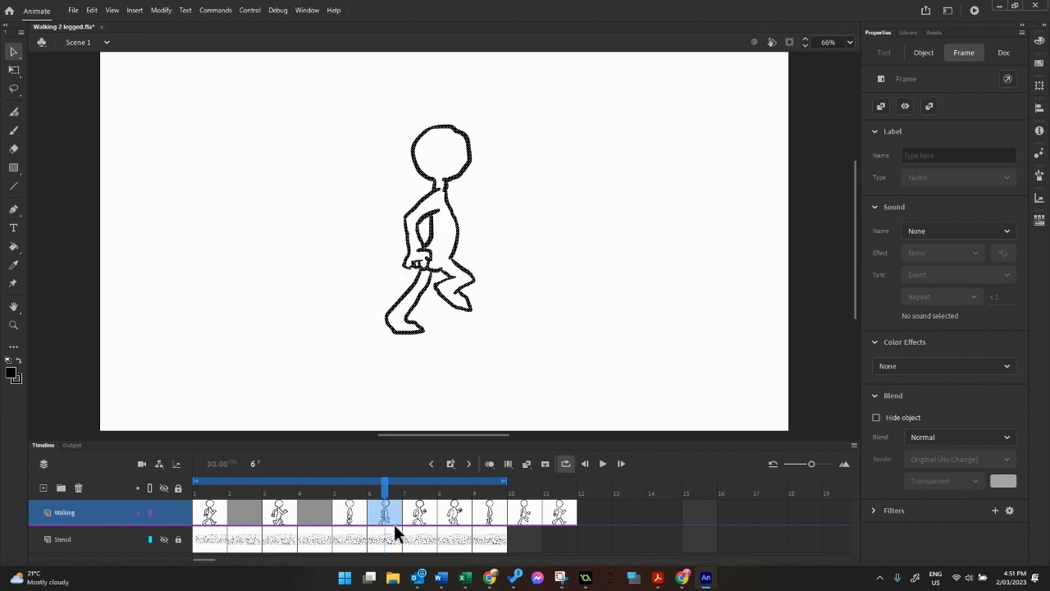
key("comma")
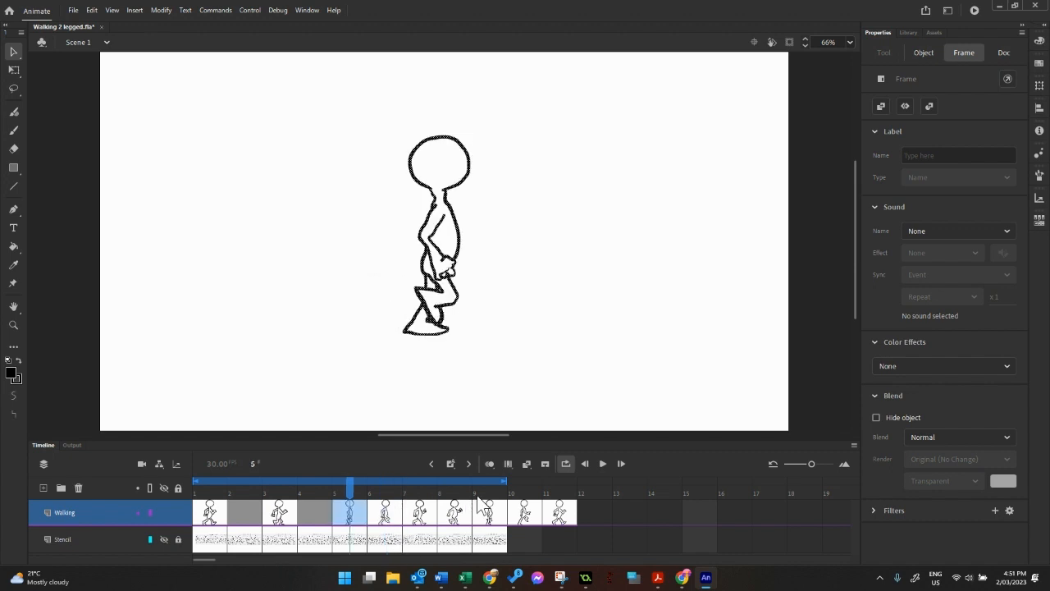
right_click(360, 506)
left_click(415, 235)
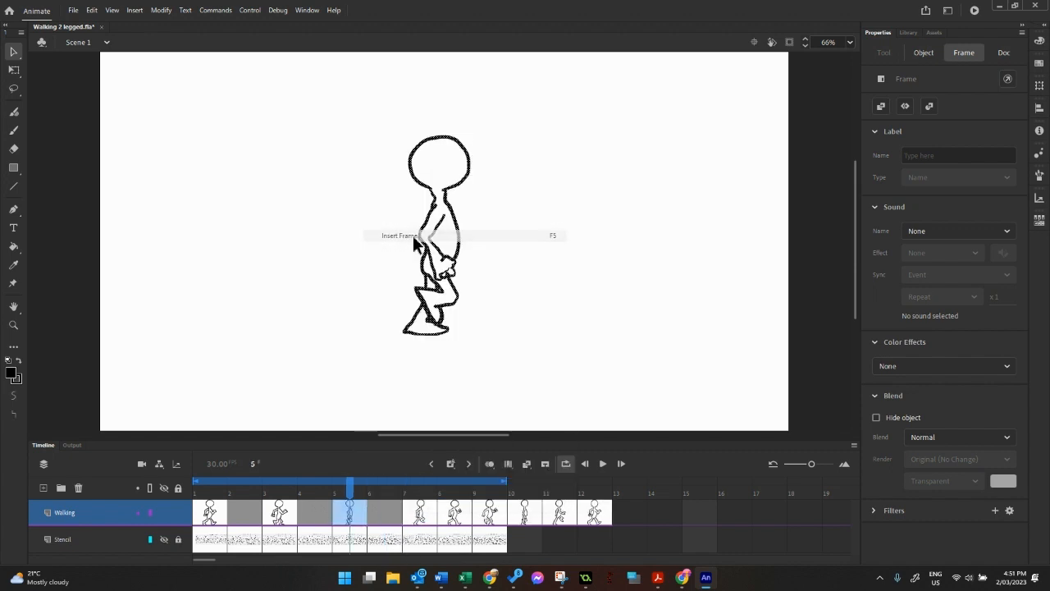
Step: Insert one extra frame after each of the Walking layer poses at frames 7, 9 and 11
left_click(426, 516)
right_click(425, 516)
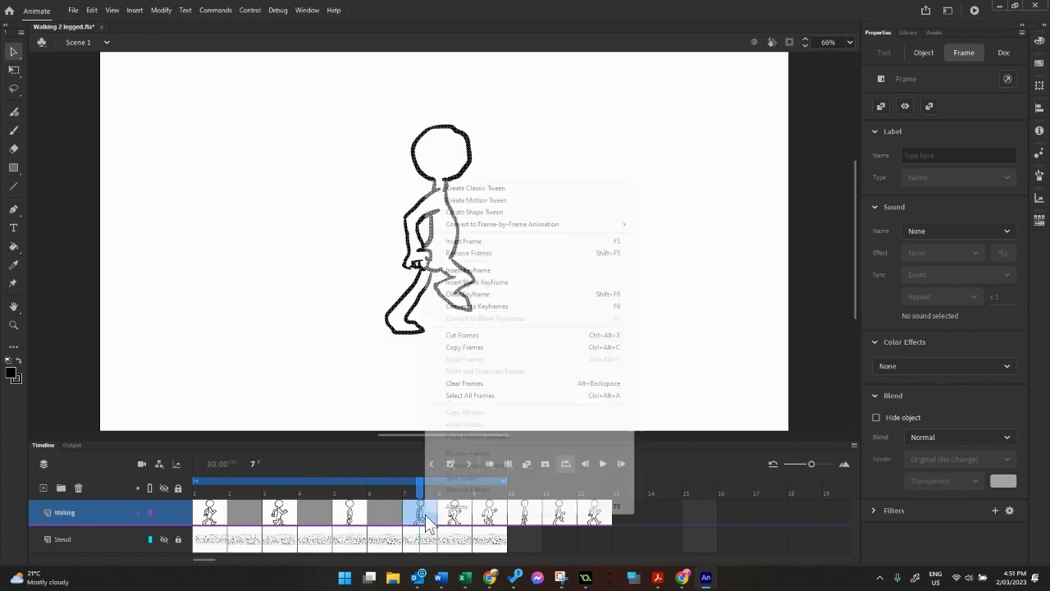
left_click(464, 241)
left_click(490, 515)
right_click(490, 515)
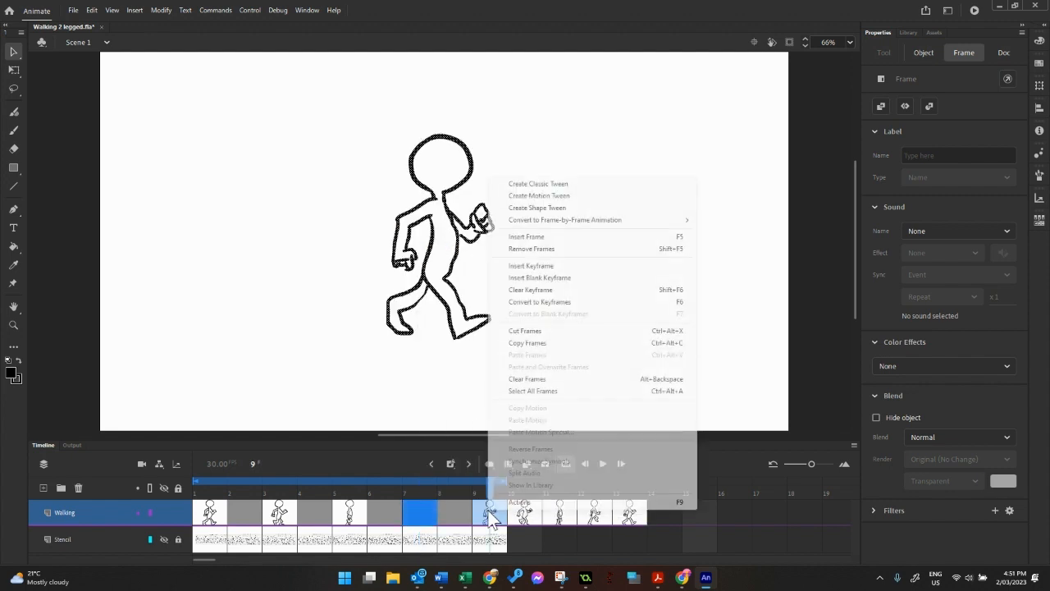
left_click(526, 238)
left_click(559, 512)
right_click(560, 512)
left_click(611, 239)
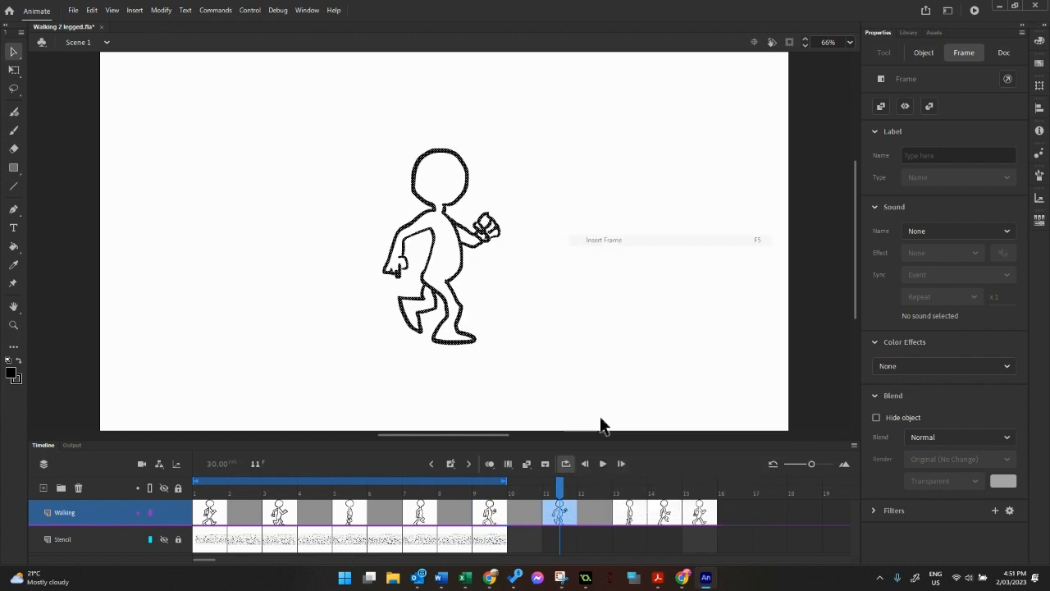
Step: Insert one extra frame after each of the last three Walking layer poses, at frames 13, 15 and 17
left_click(629, 514)
right_click(629, 514)
left_click(666, 240)
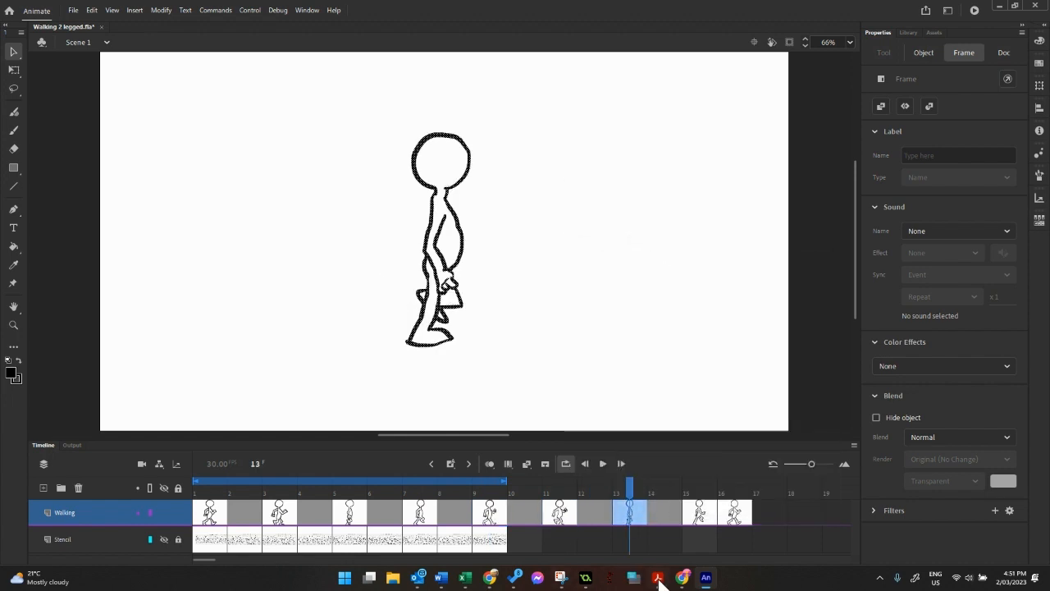
left_click(697, 512)
right_click(698, 513)
left_click(735, 232)
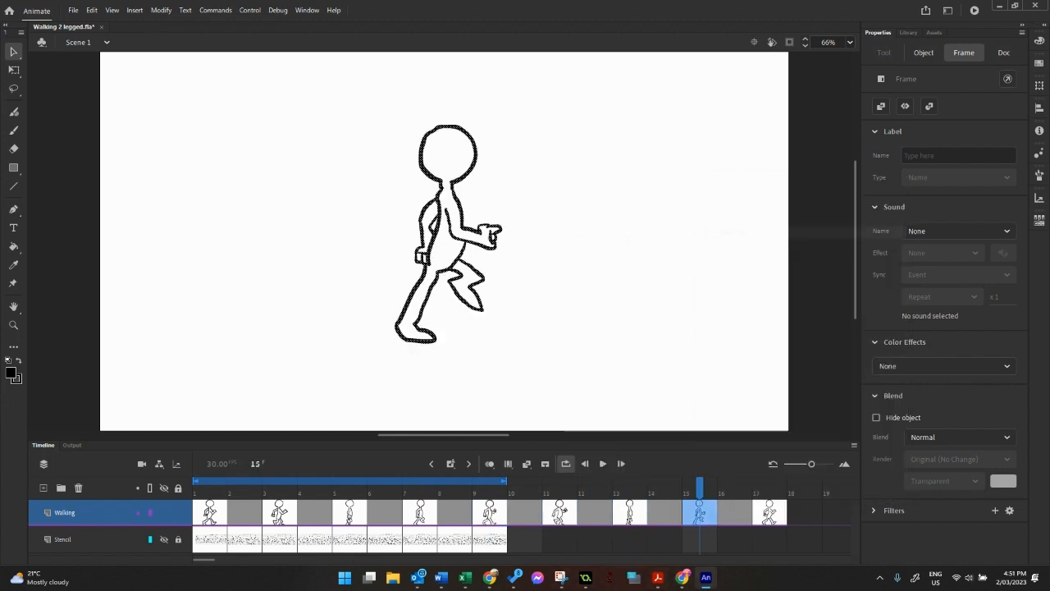
left_click(771, 512)
right_click(771, 512)
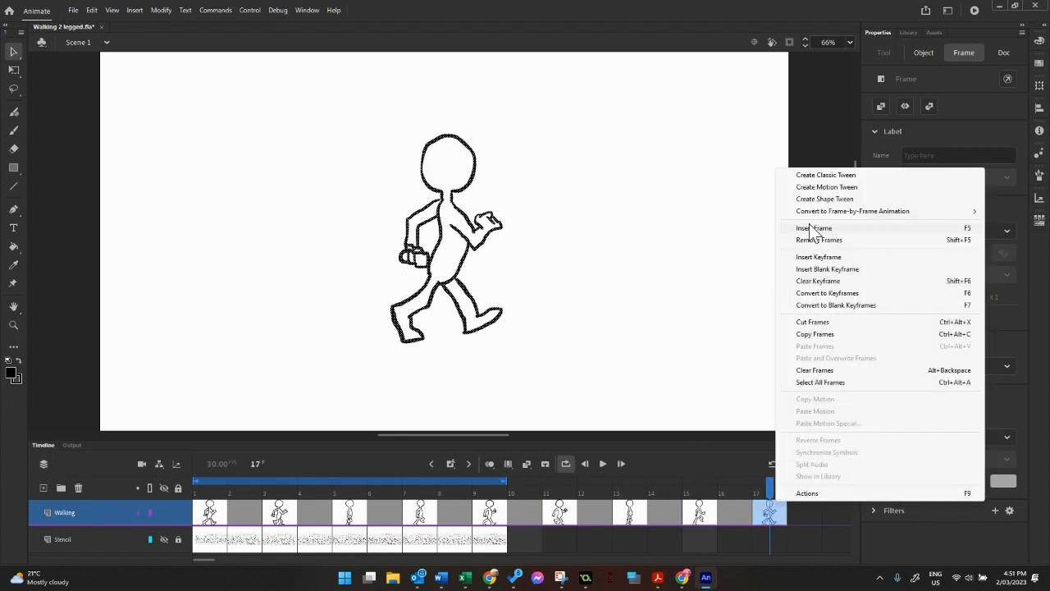
left_click(812, 230)
Step: Extend the loop range to the end of frame 18 and play the slowed walk cycle
left_click_drag(506, 483, 816, 484)
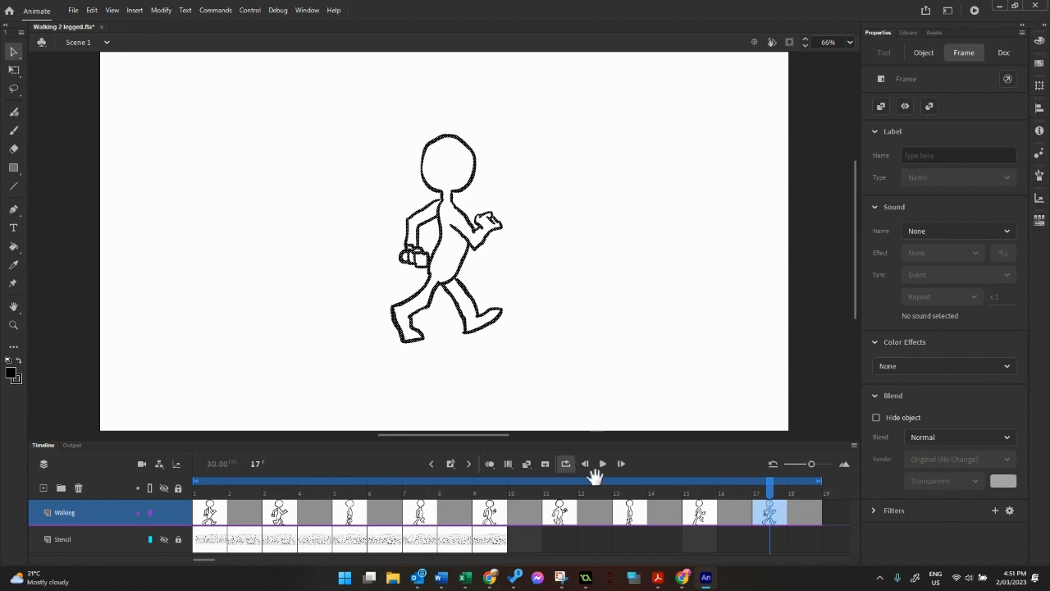
left_click(604, 464)
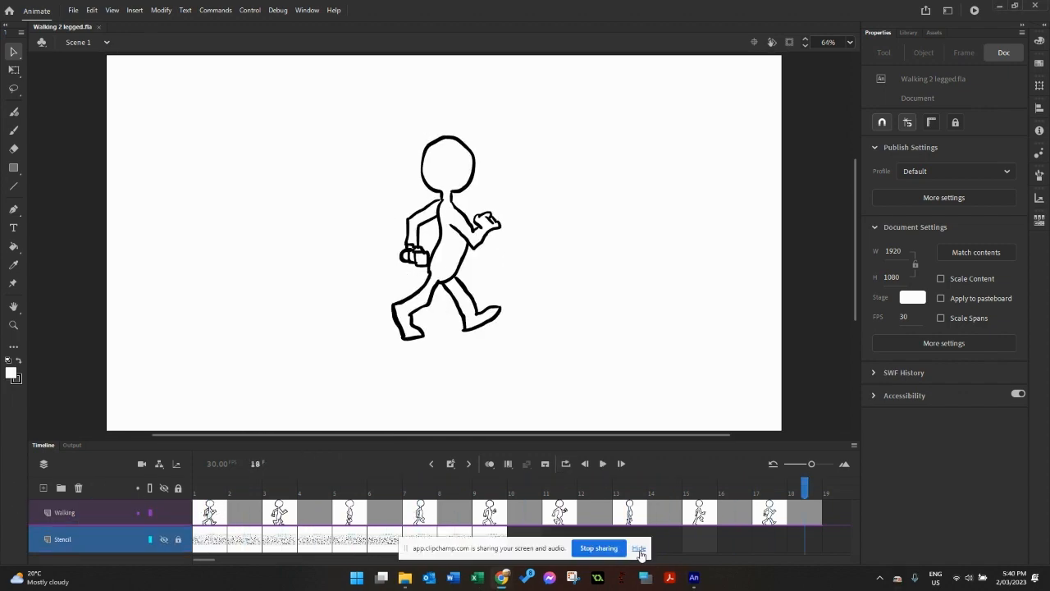
Step: Save the document as a new file named Walking 2 legged 2.fla and delete its Stencil layer
left_click(640, 548)
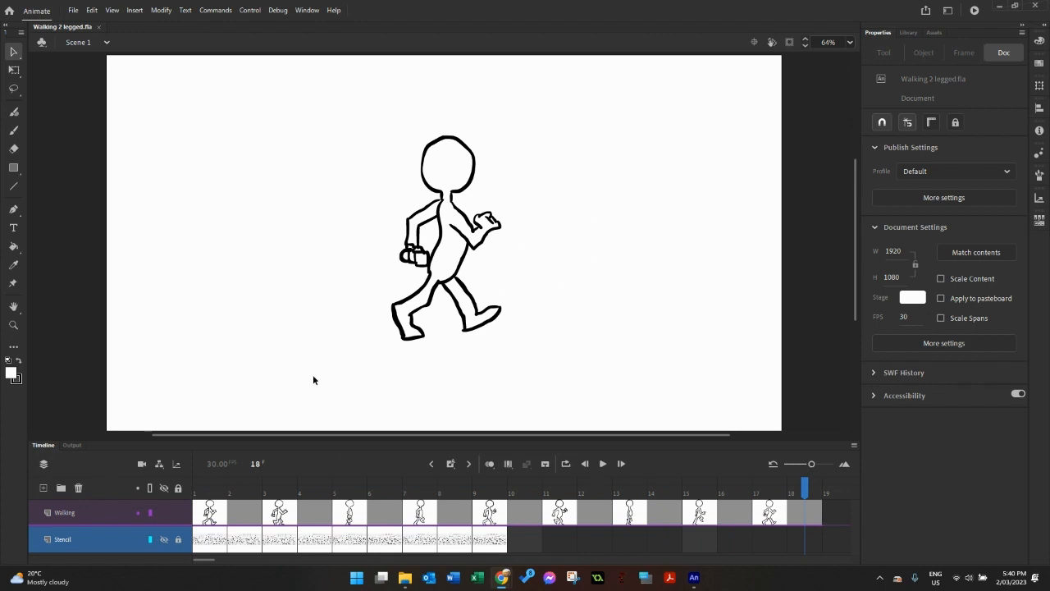
left_click(74, 11)
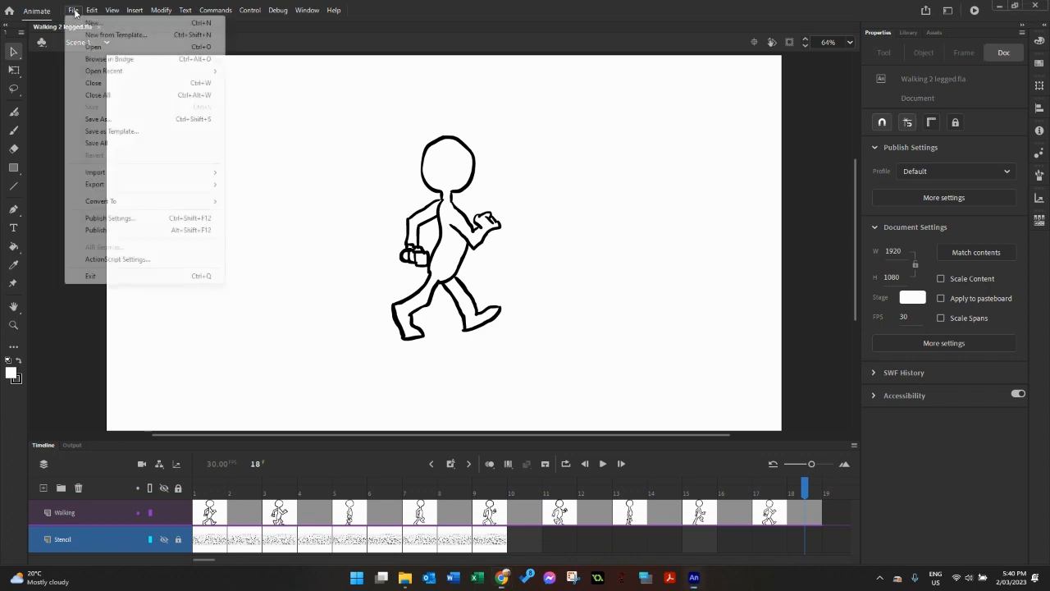
left_click(99, 119)
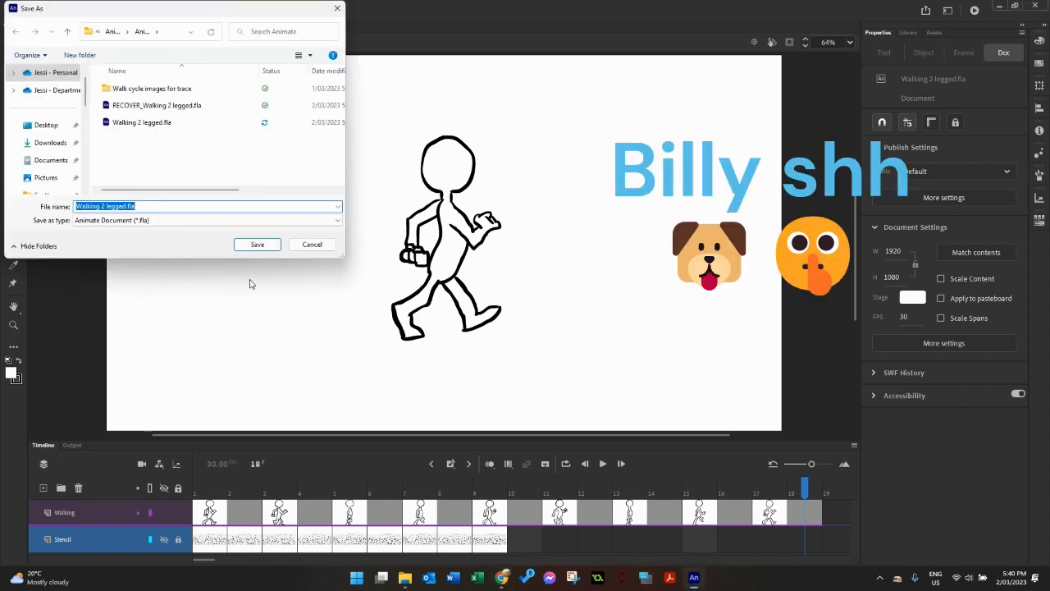
left_click(125, 206)
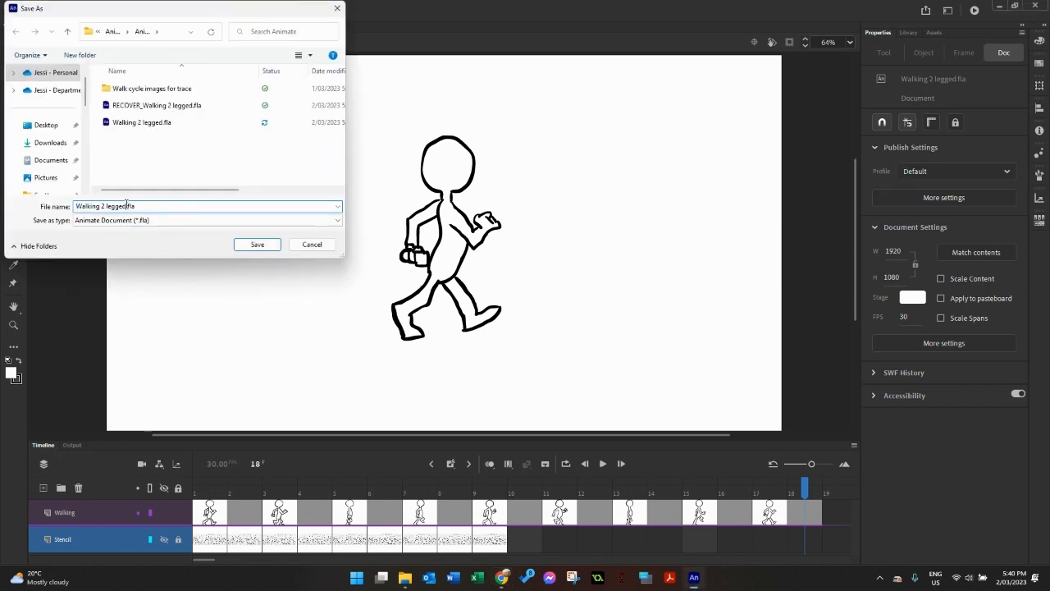
type("2")
left_click(257, 243)
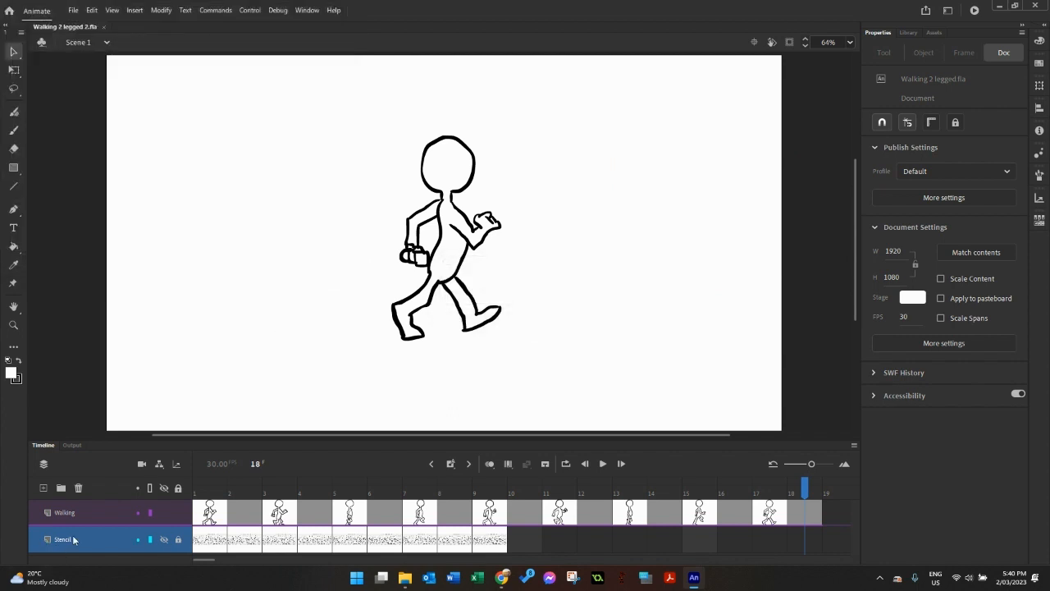
right_click(71, 540)
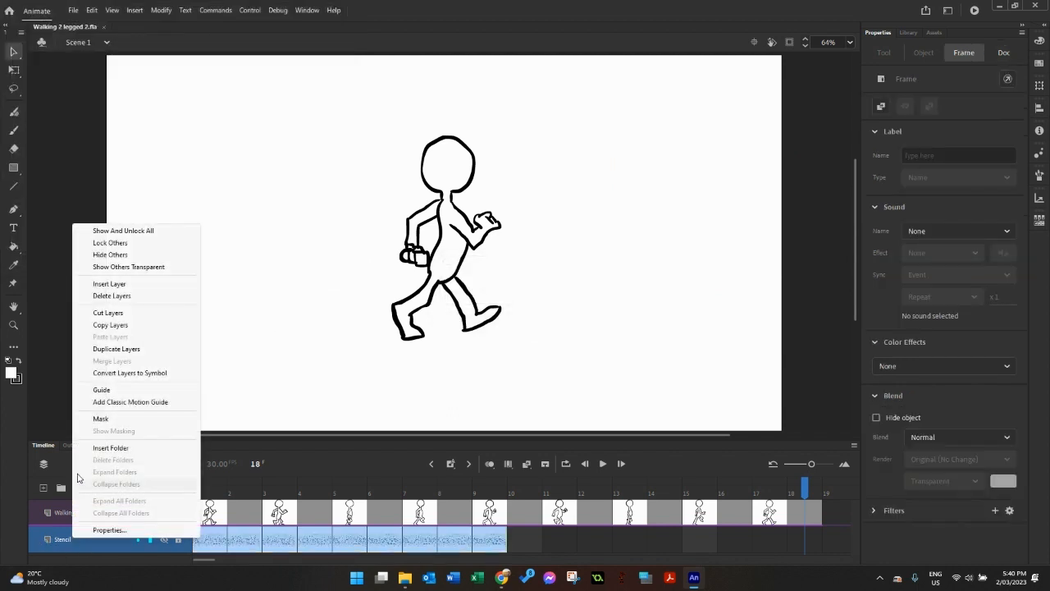
left_click(106, 296)
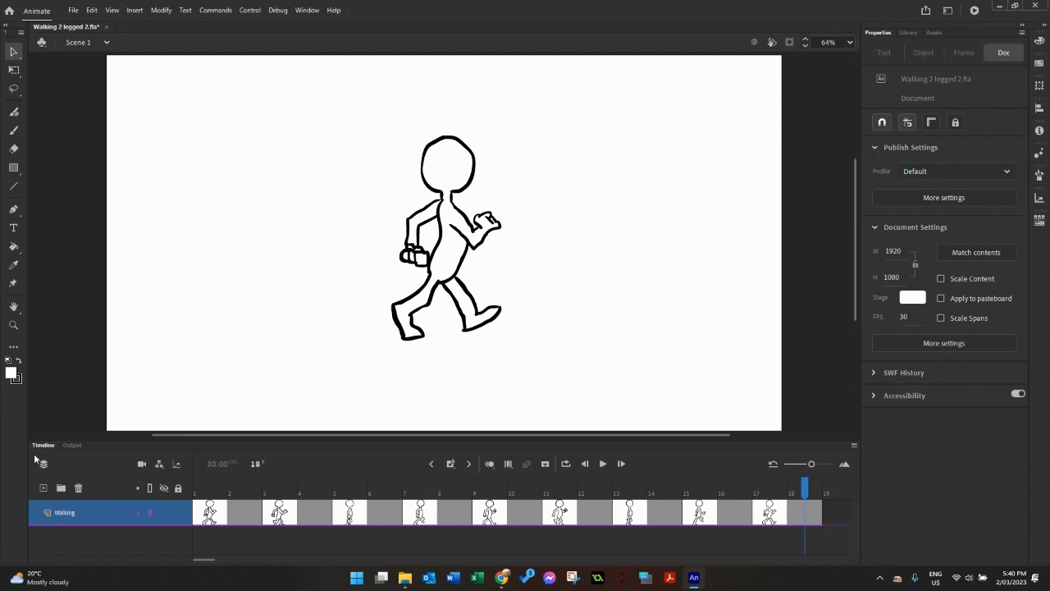
Step: In the publish settings, disable Flash (.swf) output and show the GIF Image options
left_click(74, 10)
left_click(99, 219)
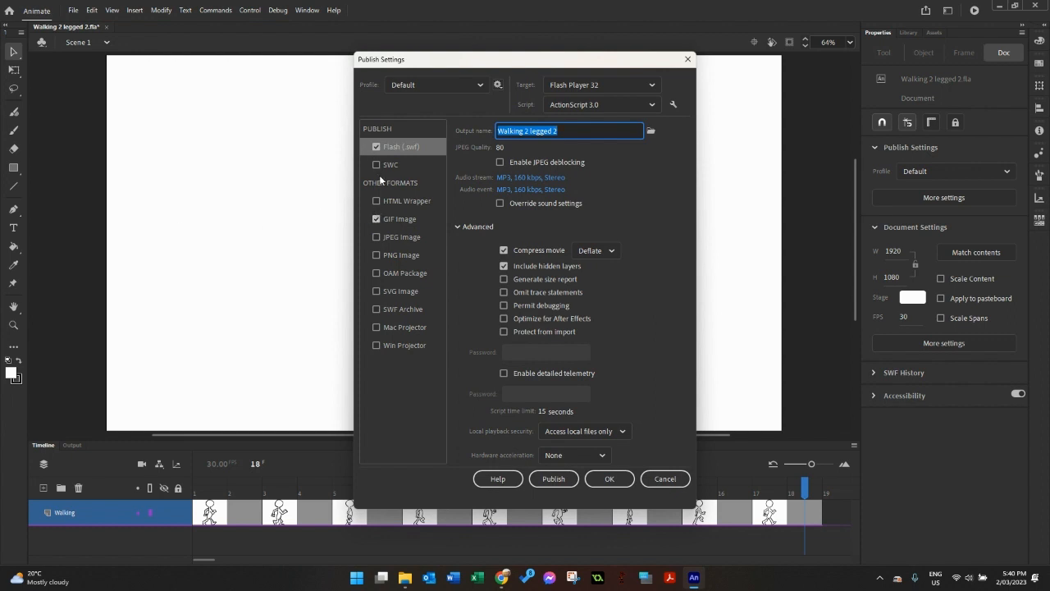
left_click(370, 142)
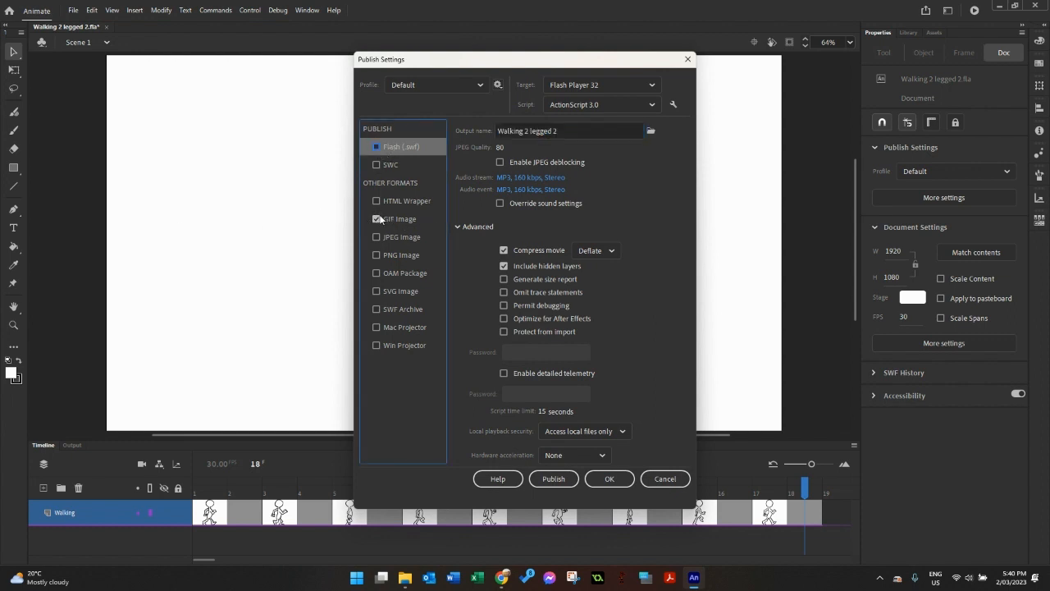
left_click(401, 220)
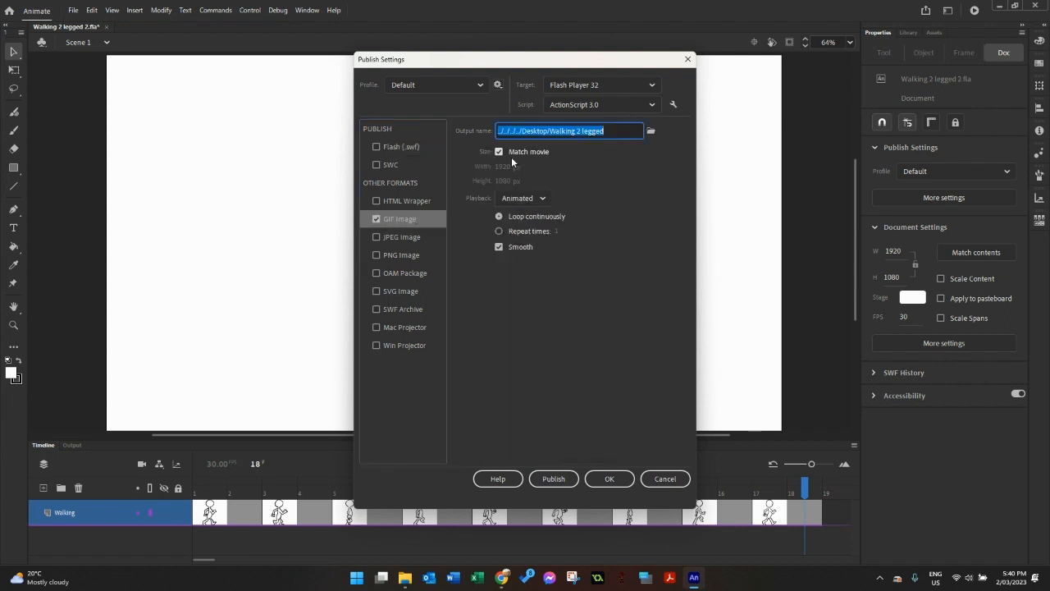
Step: Set the GIF's publish destination to Walking 2 legged.gif on the Desktop, replacing the existing file
left_click(650, 132)
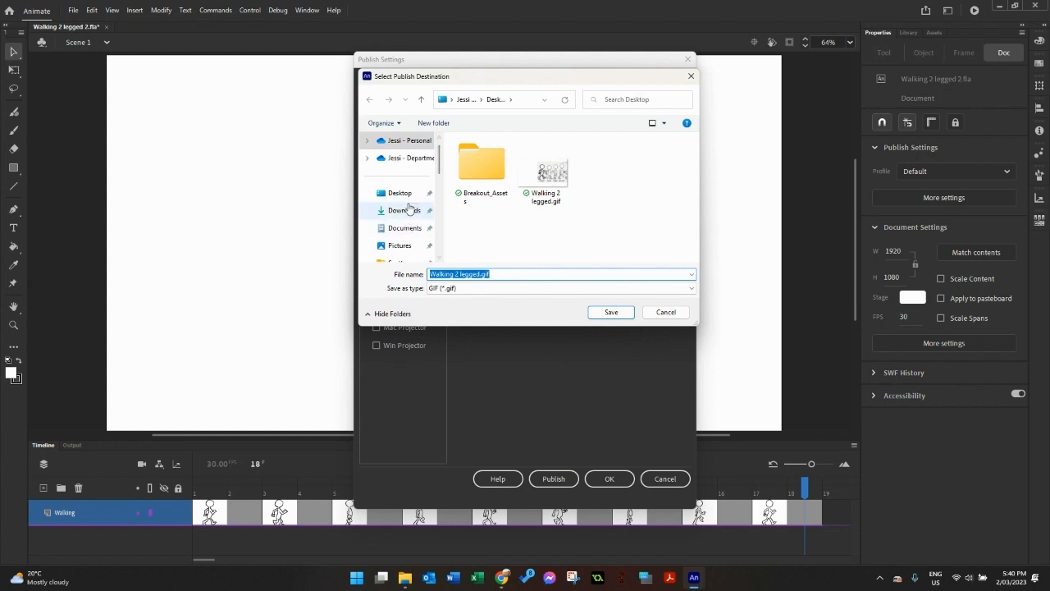
left_click(400, 193)
left_click(609, 312)
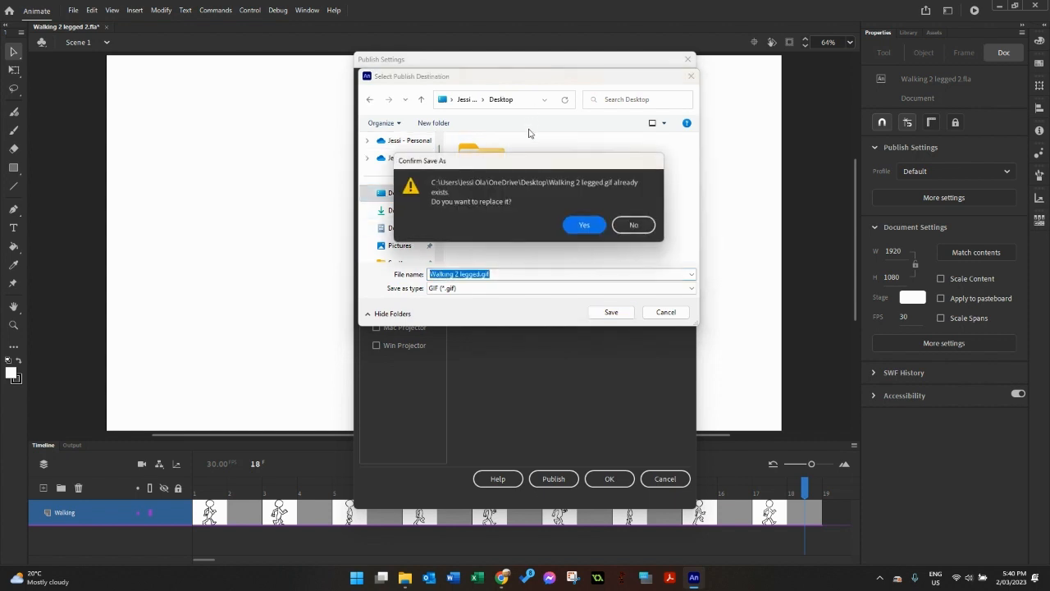
left_click(584, 225)
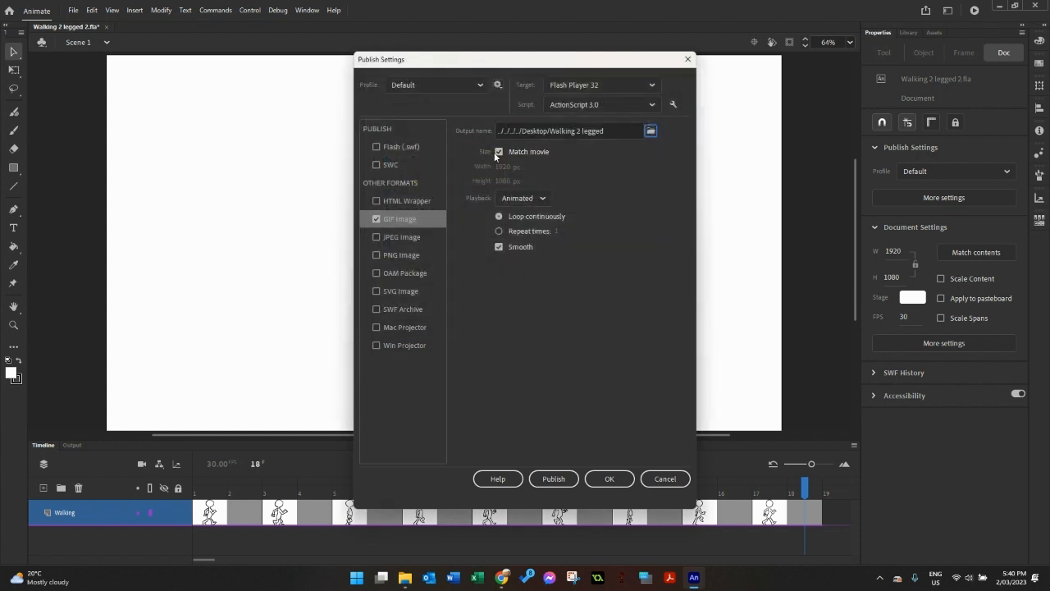
Step: Set the GIF playback to Animated and publish it
left_click(539, 203)
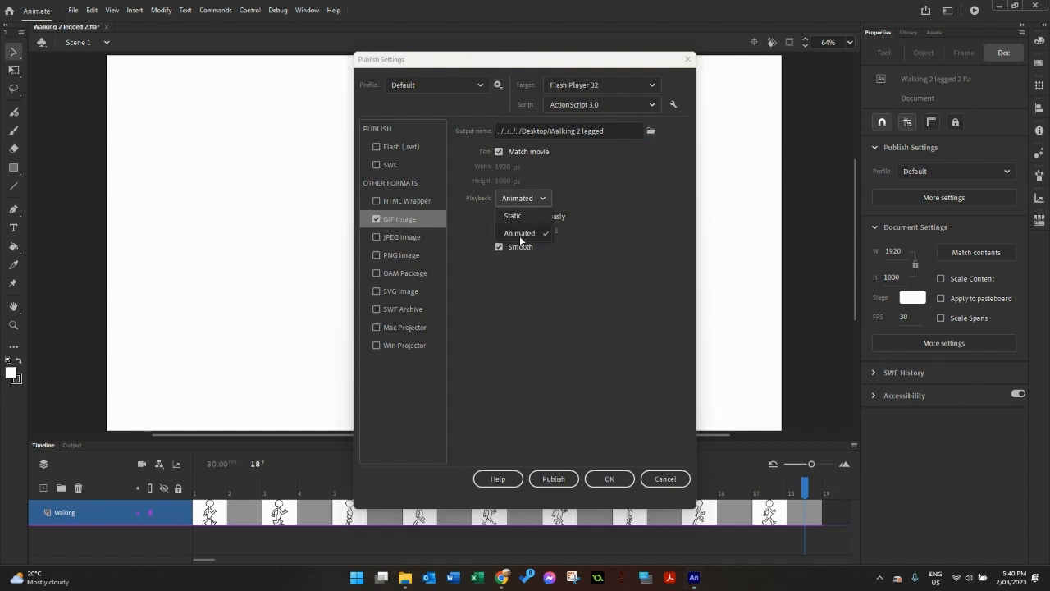
left_click(520, 237)
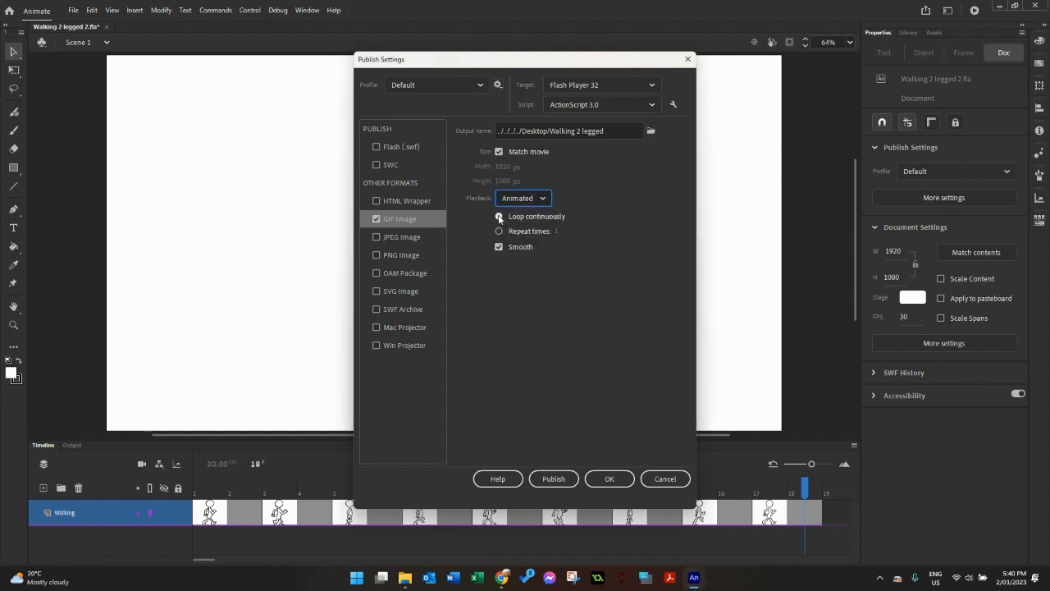
left_click(554, 479)
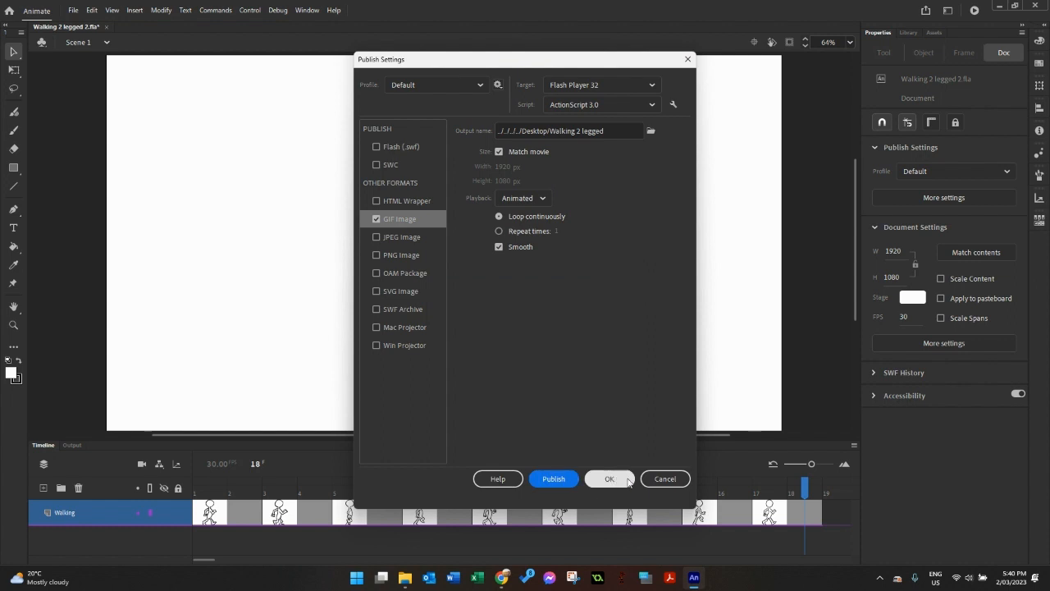
Step: Switch to File Explorer and open Walking 2 legged.gif from the Desktop to check the published animation
left_click(404, 579)
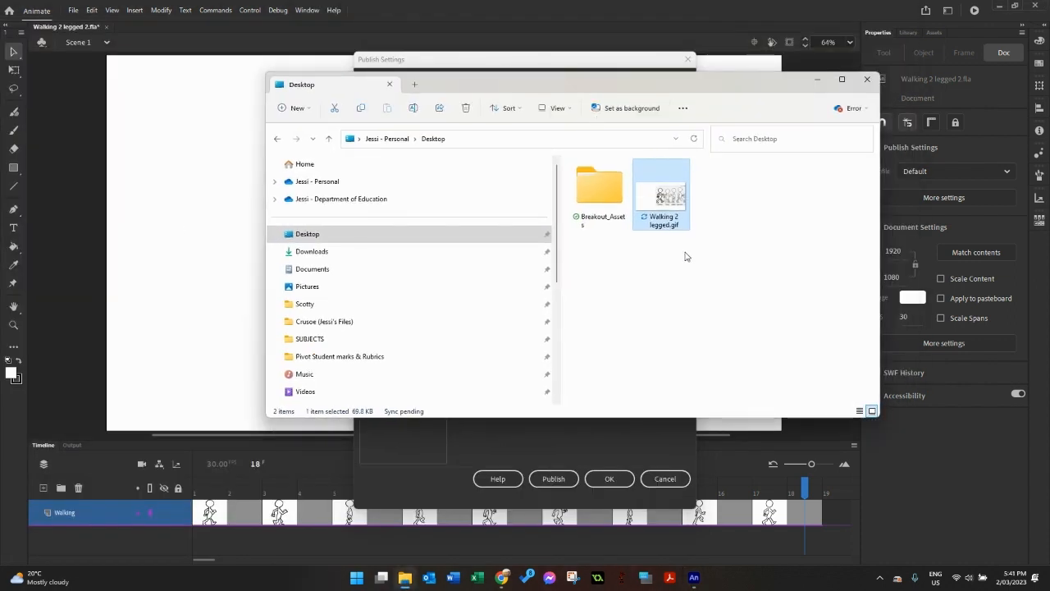
left_click(846, 80)
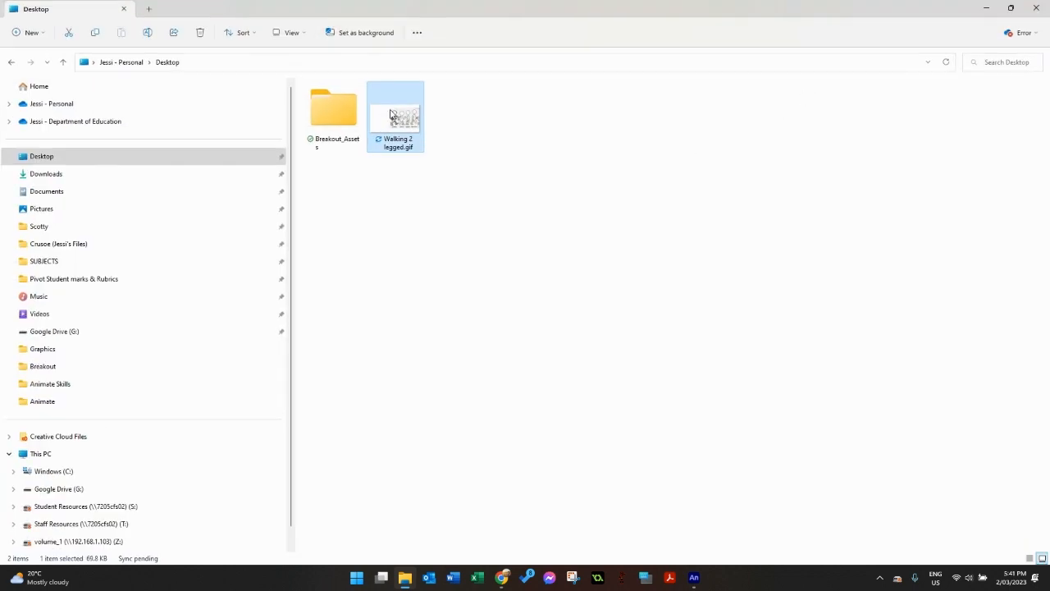
double_click(393, 131)
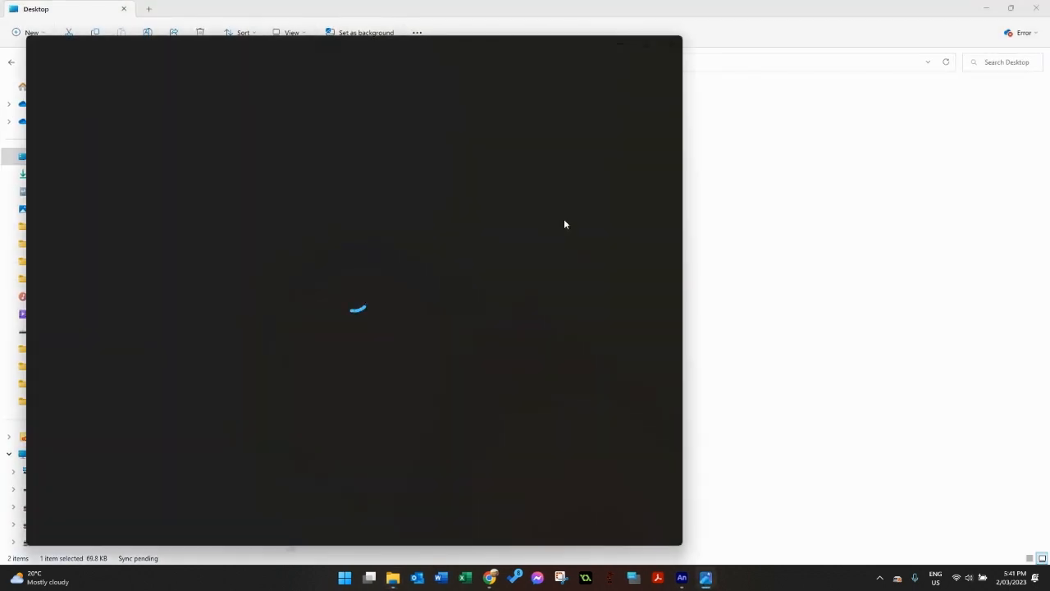